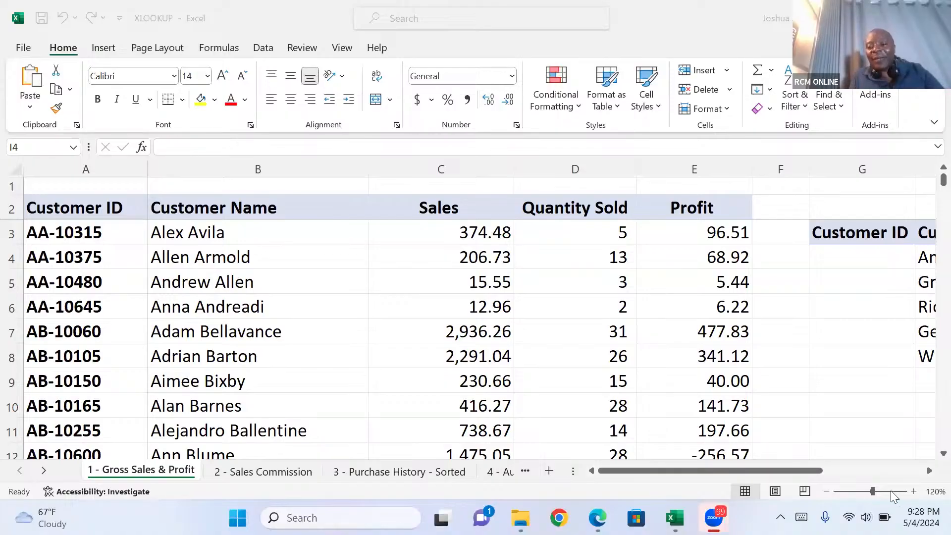
Start an XLOOKUP formula in the first Sales cell (I4) of the lookup table, with customer name cell H4 as the lookup value.
click(930, 471)
click(930, 472)
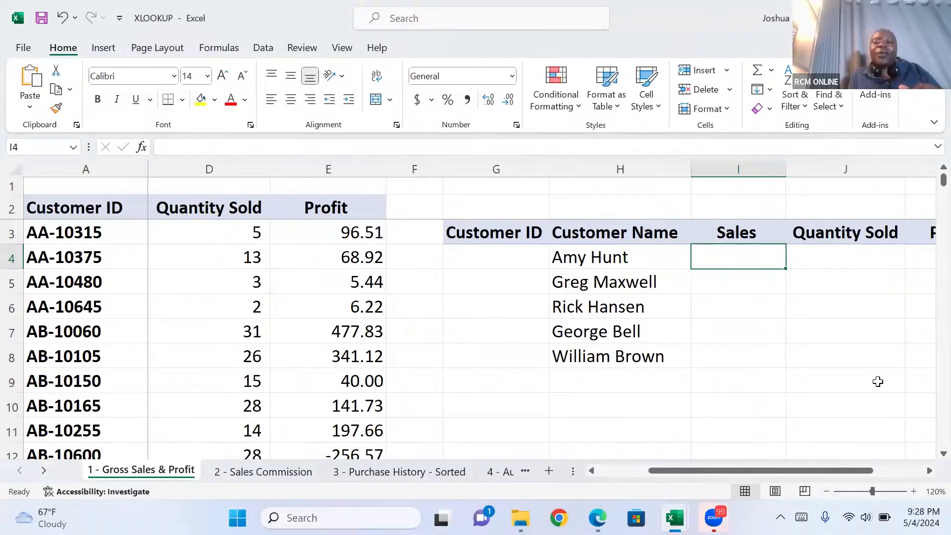
text(=)
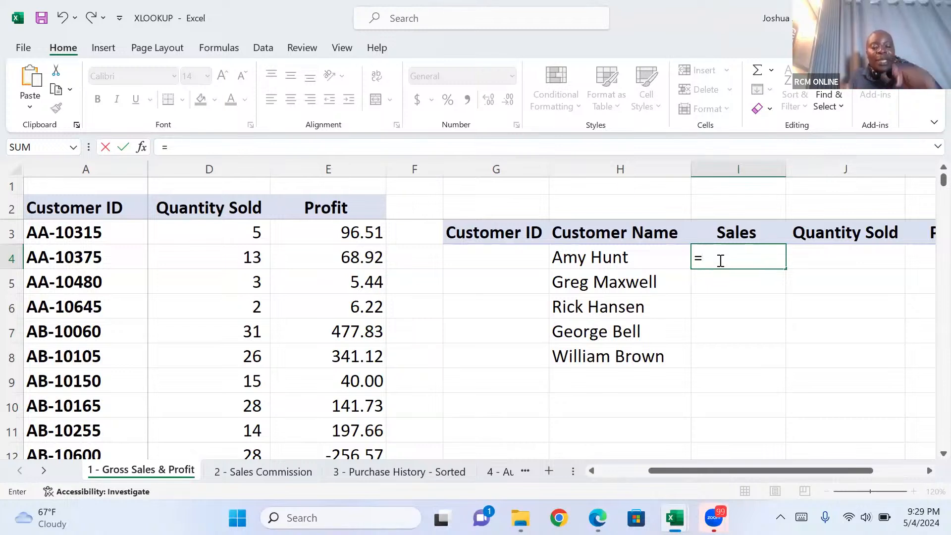
text(xloo)
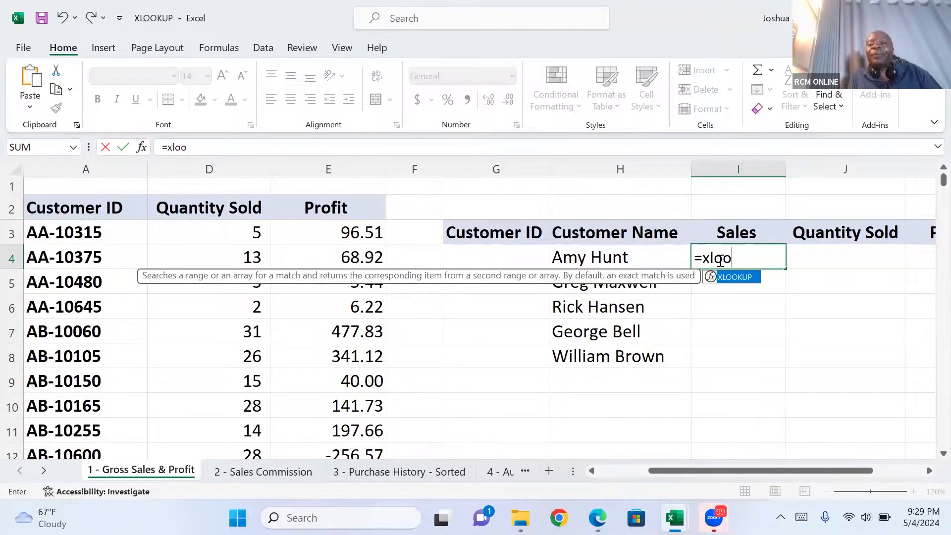
key(Tab)
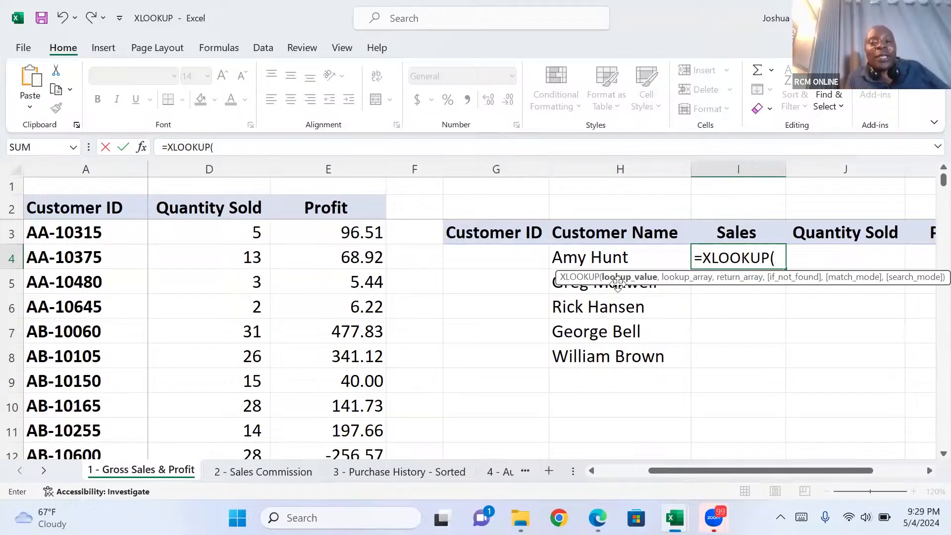
click(592, 257)
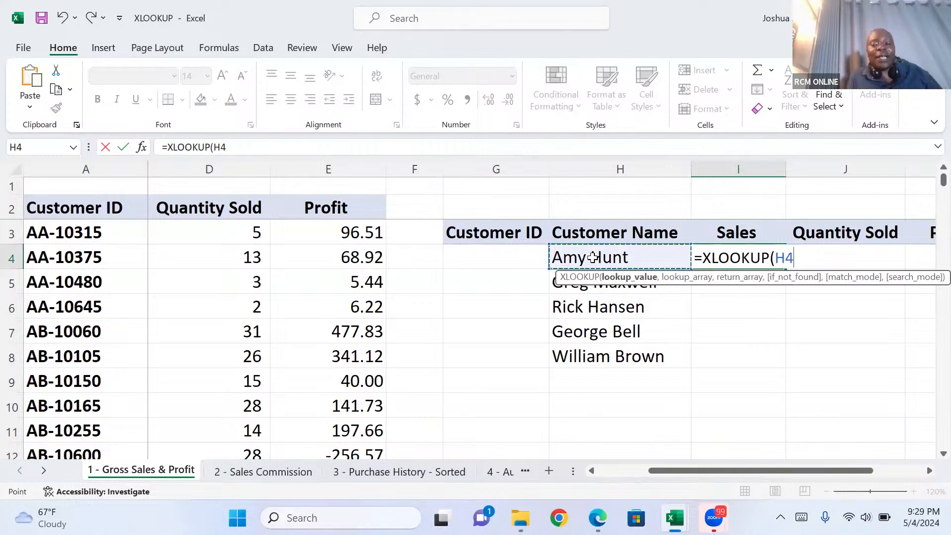
text(,)
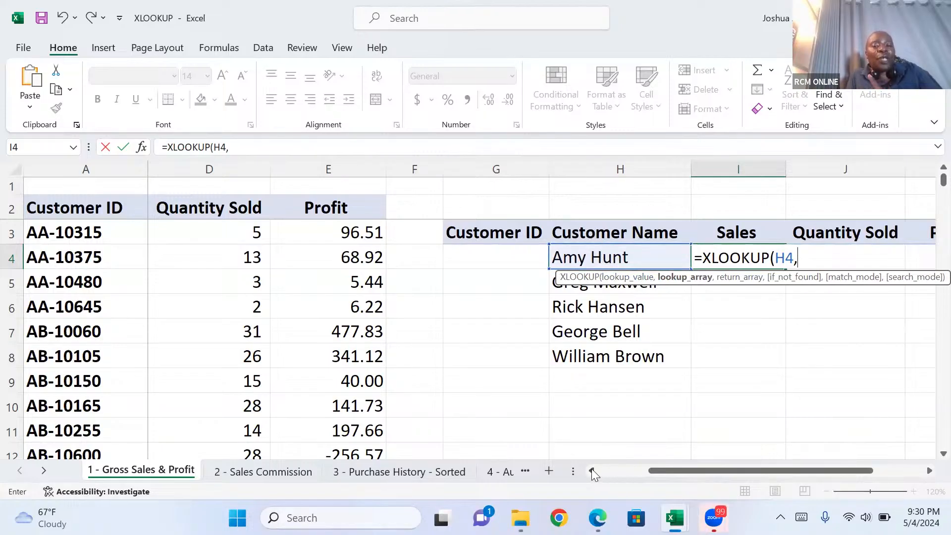
Set the lookup array to the source table's Customer Name column, B2:B693.
click(591, 470)
click(590, 470)
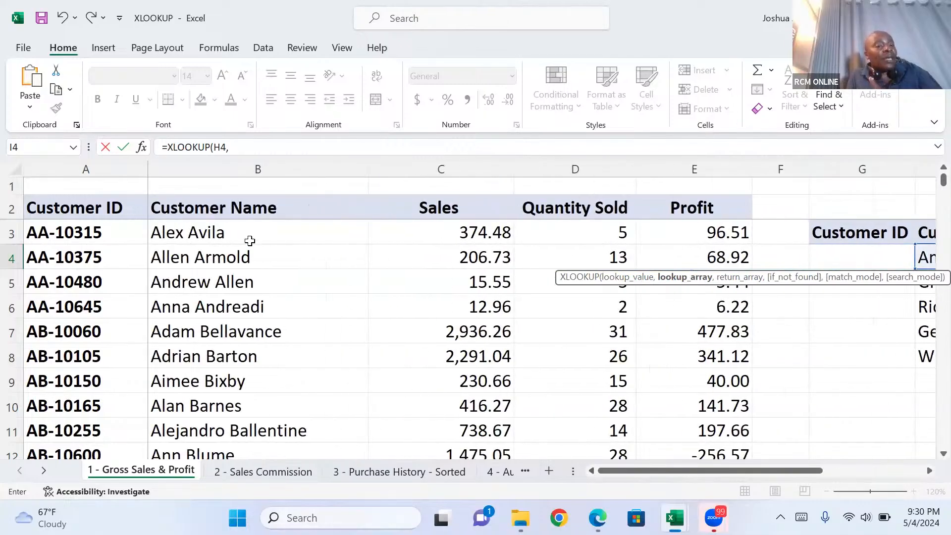
click(226, 209)
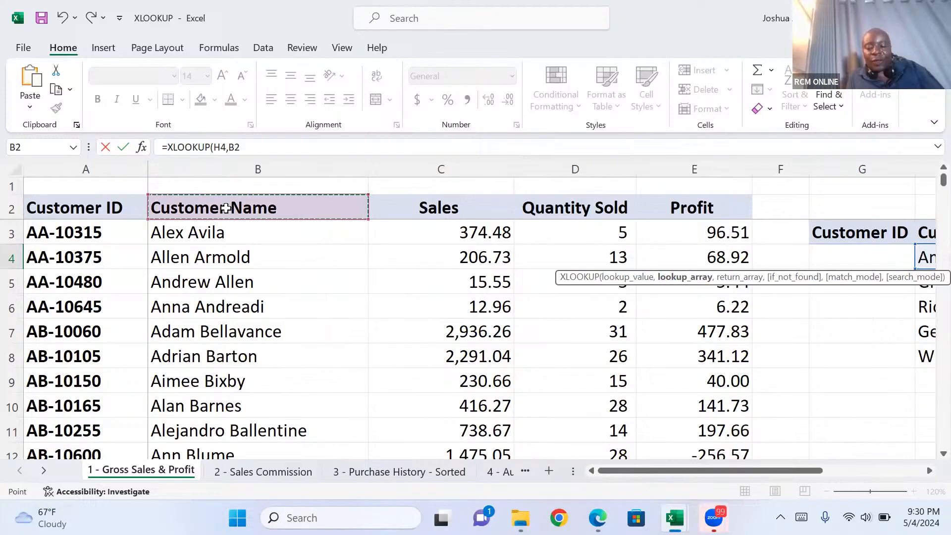
key(ctrl+shift+Down)
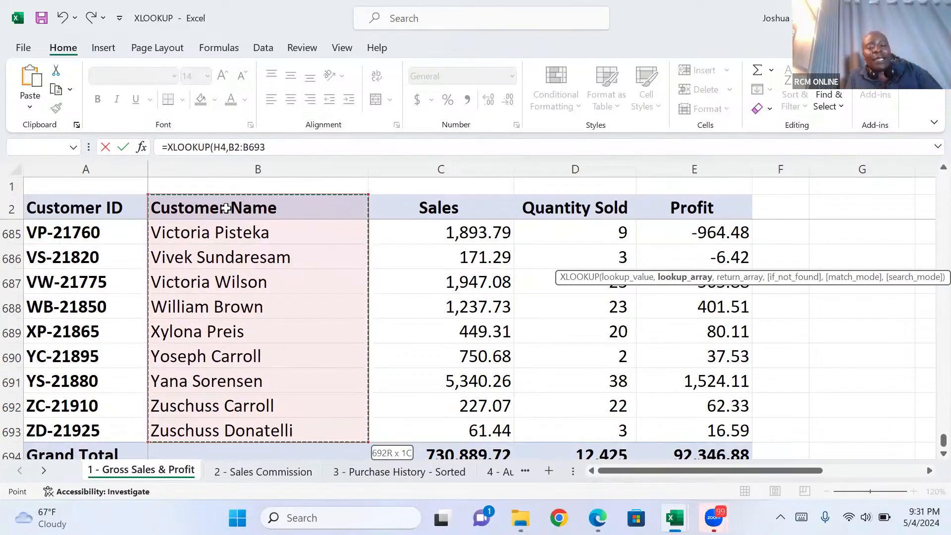
text(,)
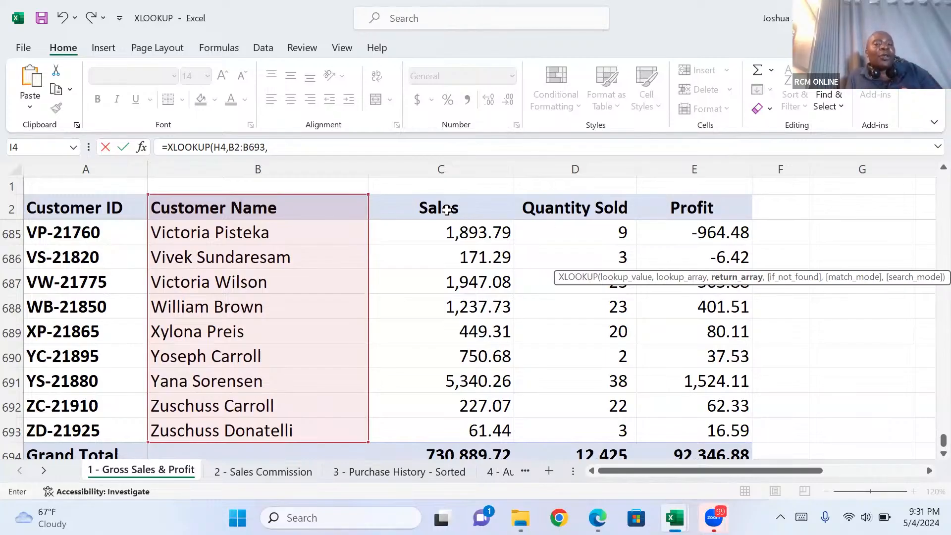
Set the return array to the Sales, Quantity Sold and Profit columns, C2:E693, excluding the Grand Total row, and enter the formula.
click(447, 210)
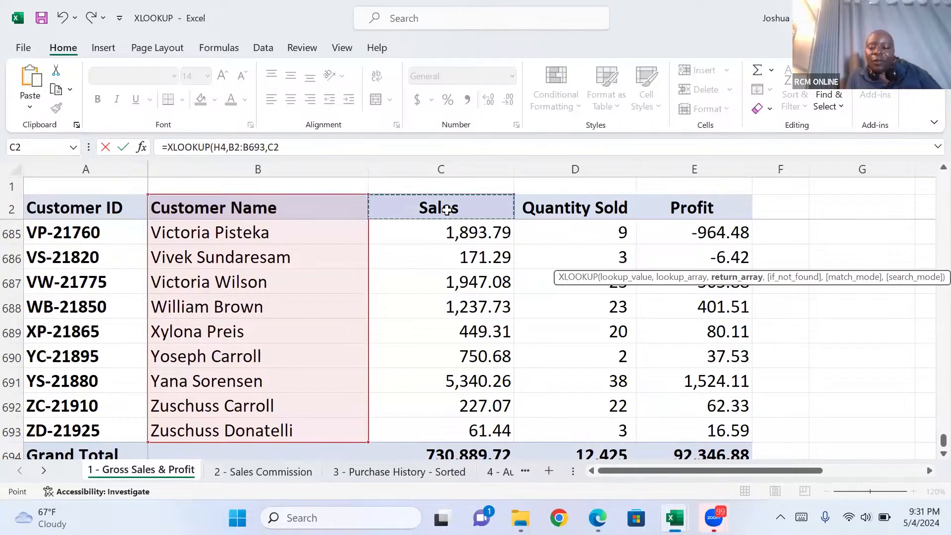
key(shift+Right)
key(shift+Right)
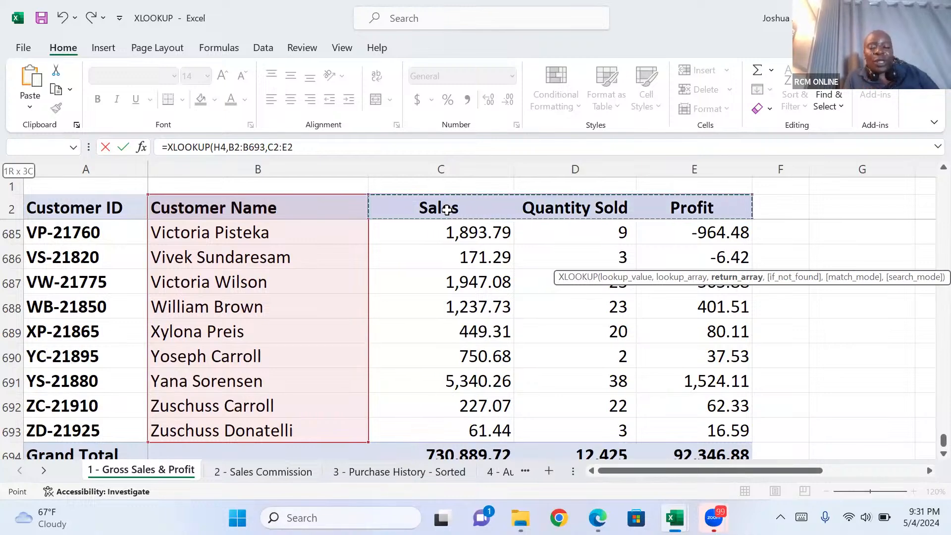
key(ctrl+shift+Down)
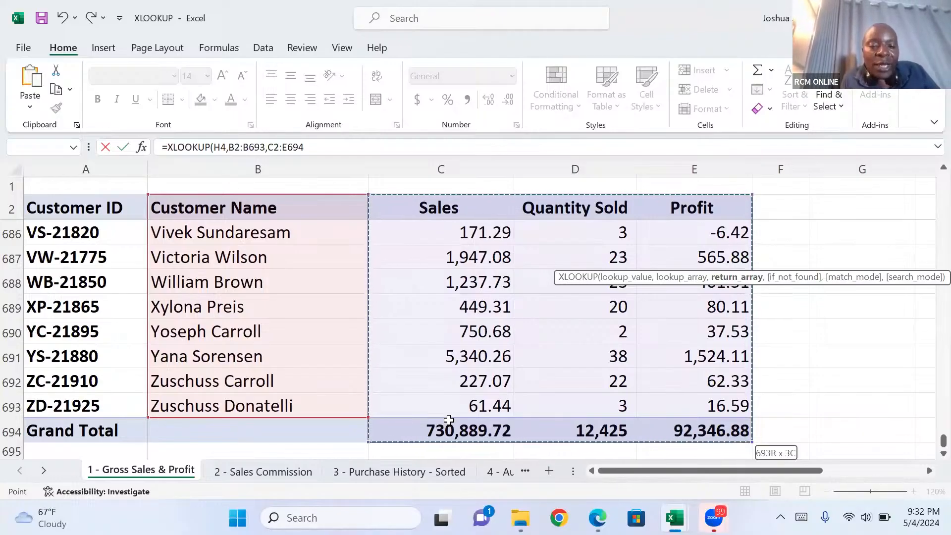
key(shift+Up)
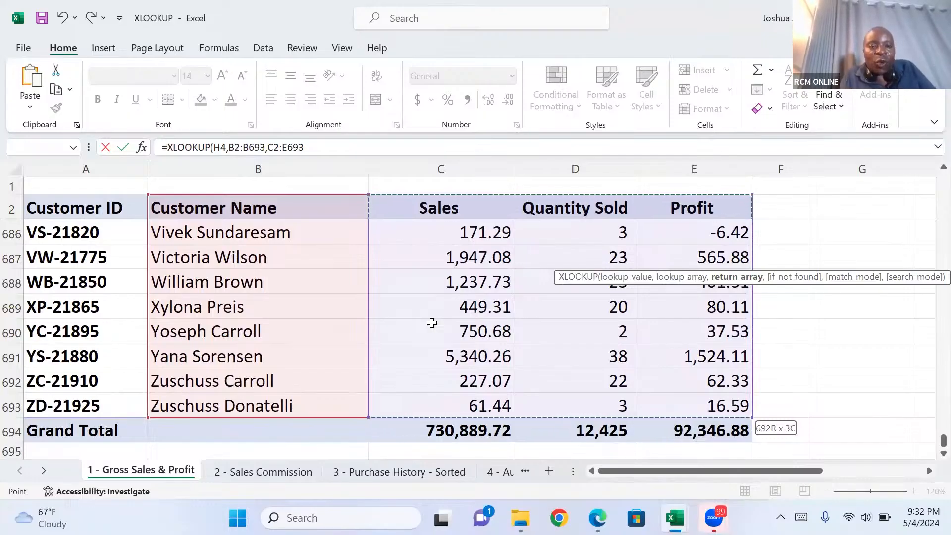
text())
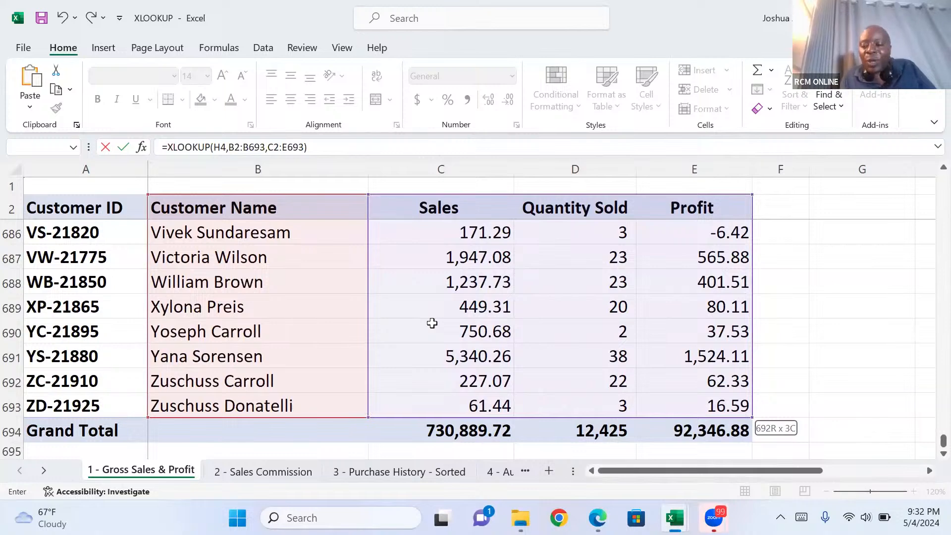
key(Return)
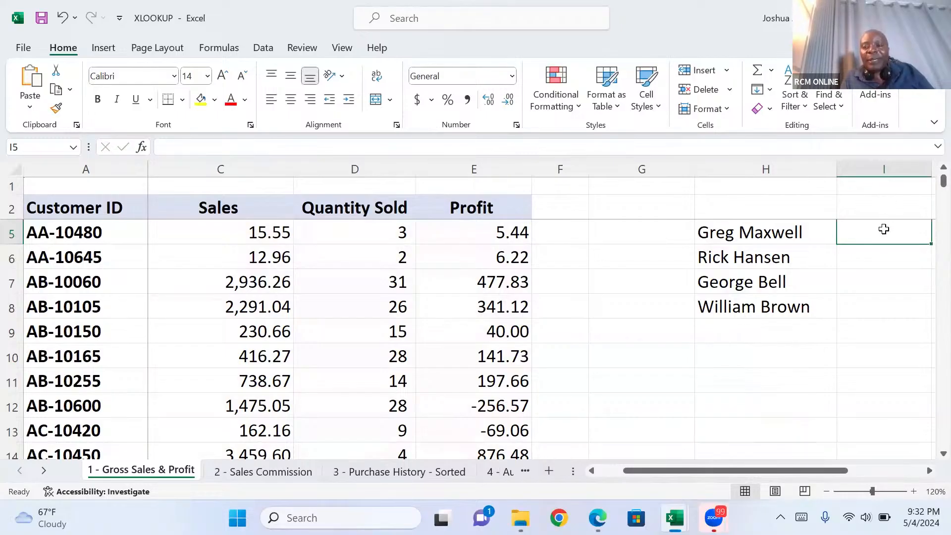
Fill the XLOOKUP formula from I4 down through I8 for the remaining customers in the lookup table.
drag(883, 224, 876, 182)
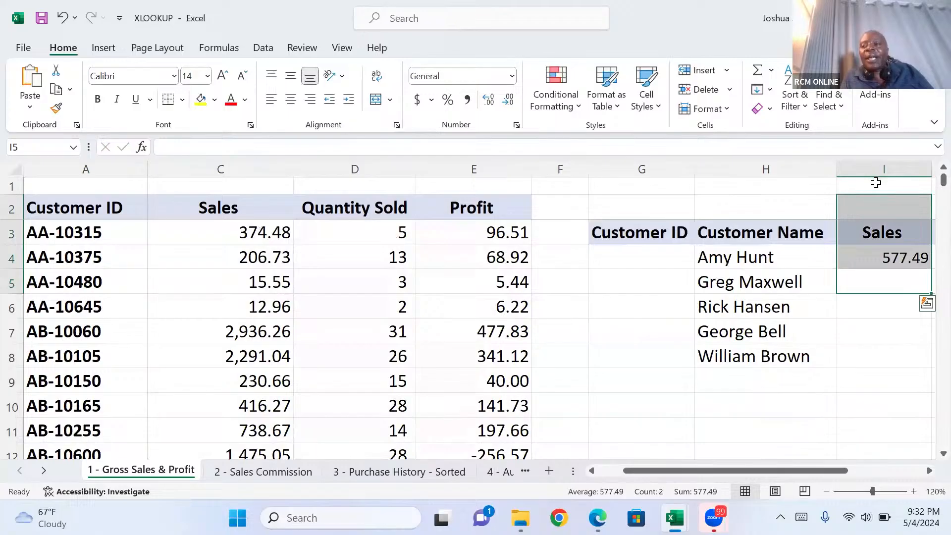
click(866, 256)
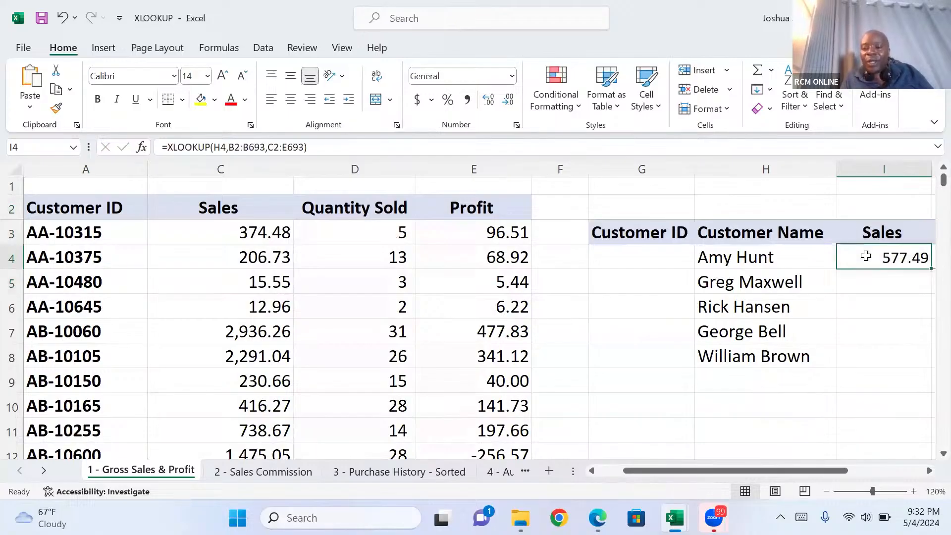
key(Right)
key(Right)
key(Right)
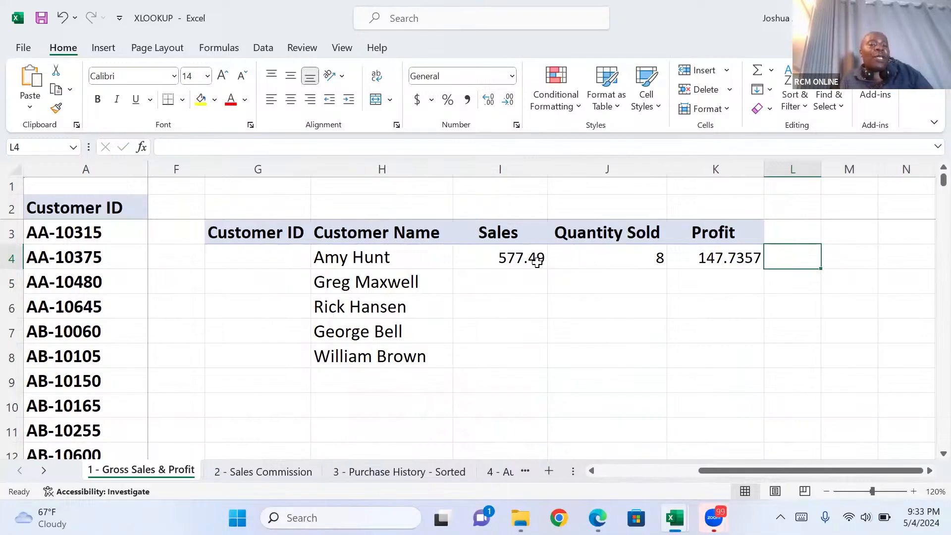
click(517, 257)
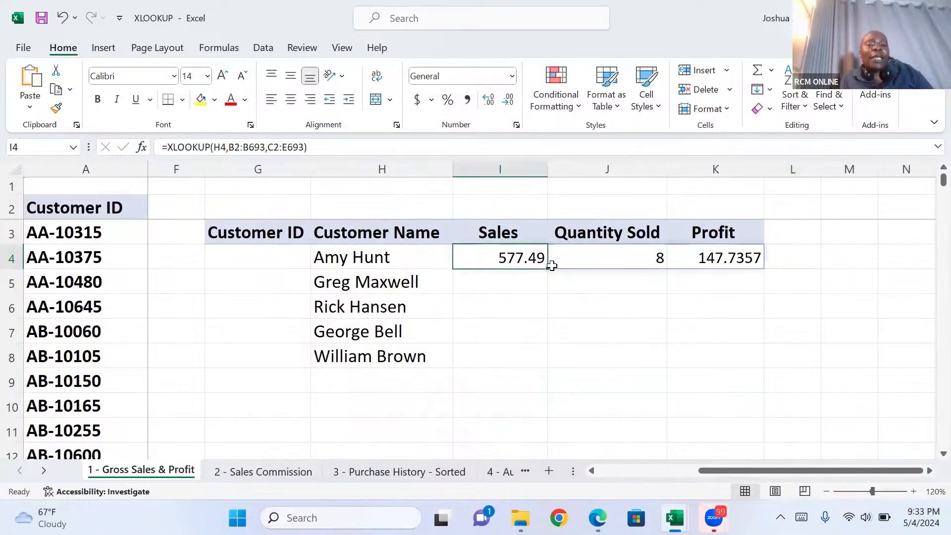
drag(547, 267, 540, 358)
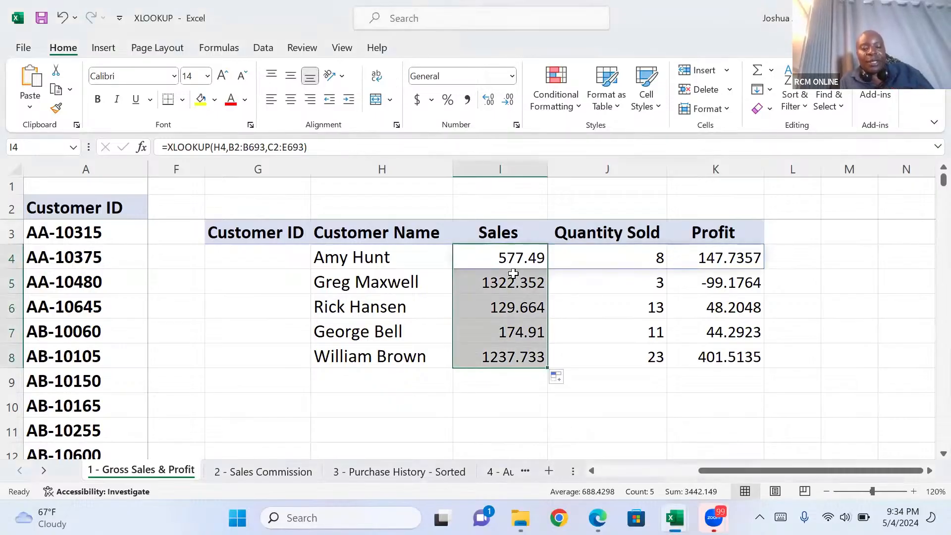
Undo the fill-down and the XLOOKUP formula entry in the lookup table's Sales column.
key(ctrl+z)
key(ctrl+z)
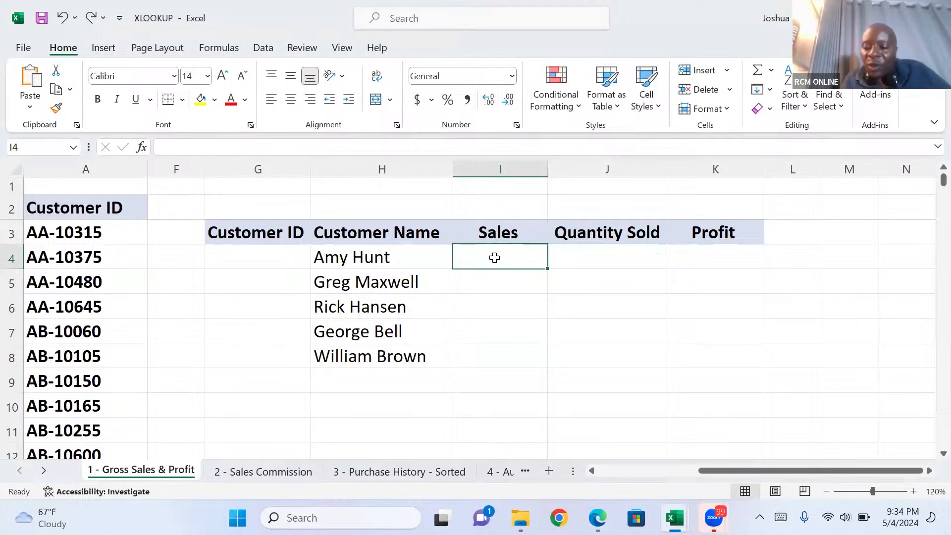
Begin a new XLOOKUP formula in I4 that uses customer name cell H4 as the lookup value.
text(=)
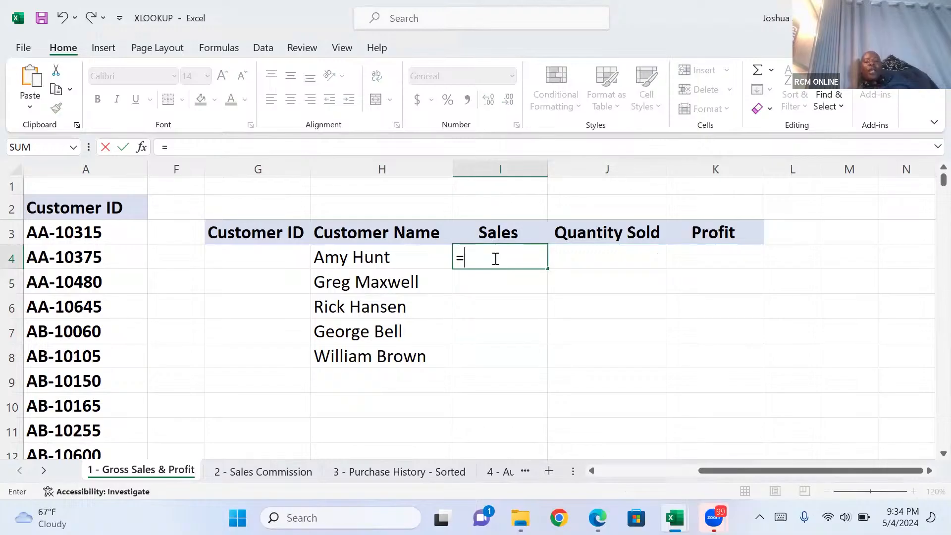
text(xloo)
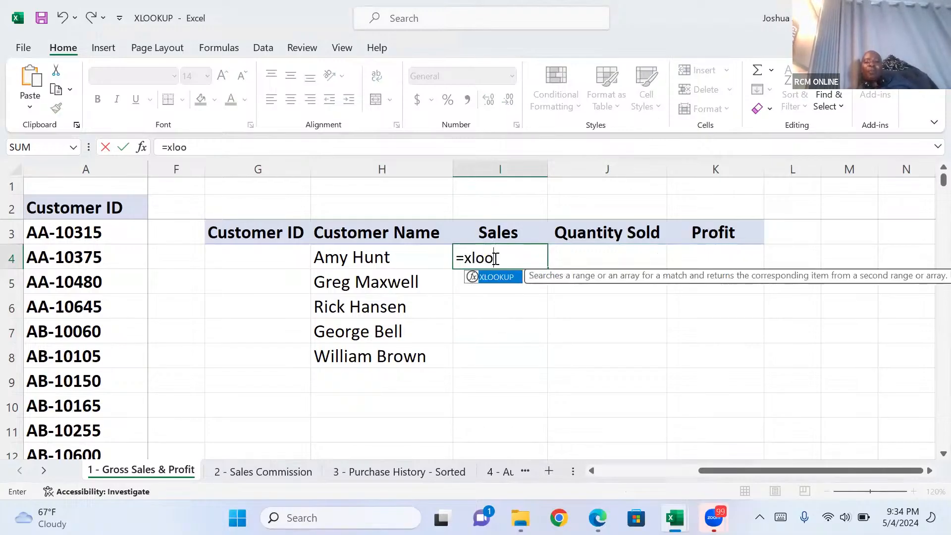
key(Tab)
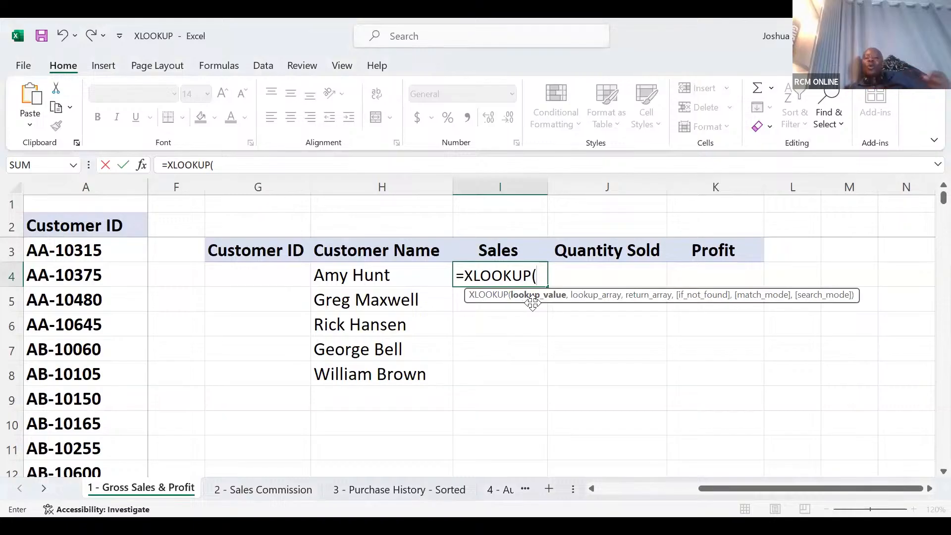
click(367, 272)
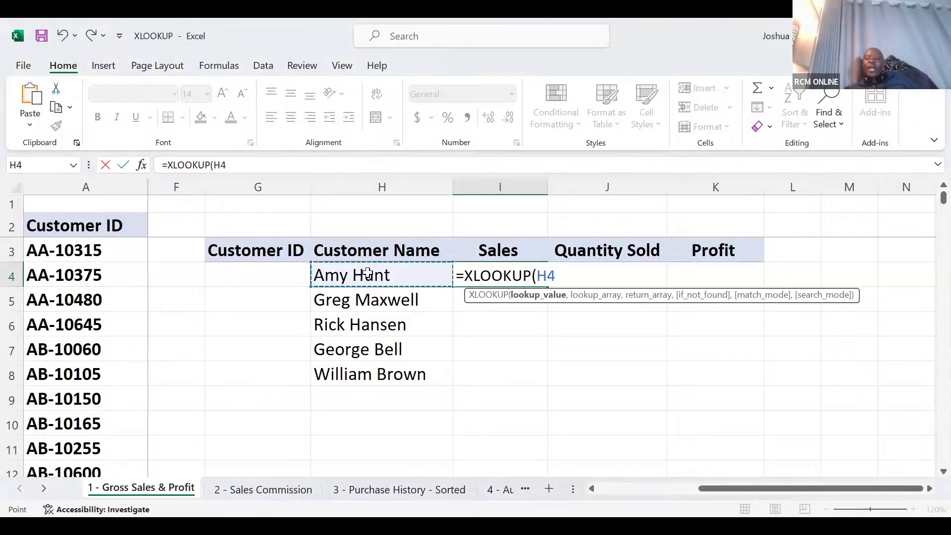
text(,)
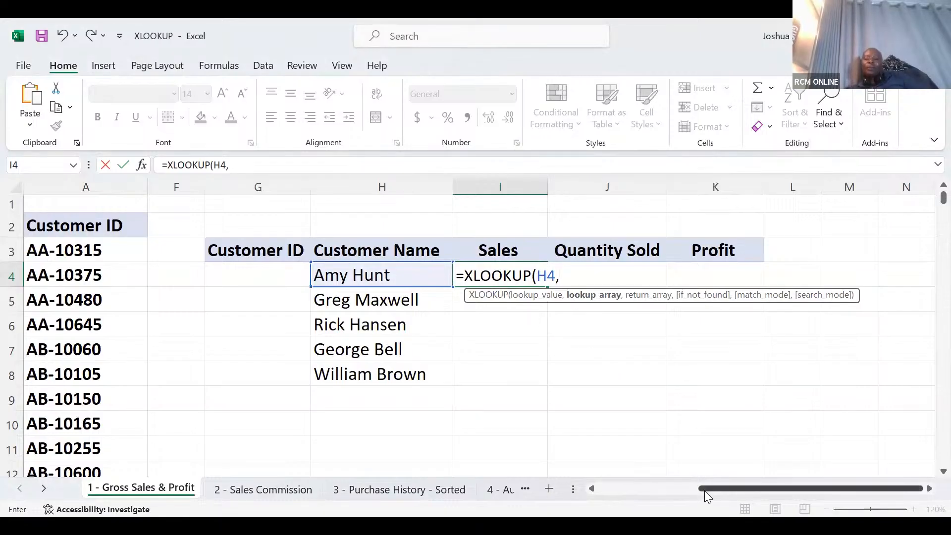
Use the source table's Customer Name range B2:B693 as the formula's lookup array.
drag(705, 488, 587, 490)
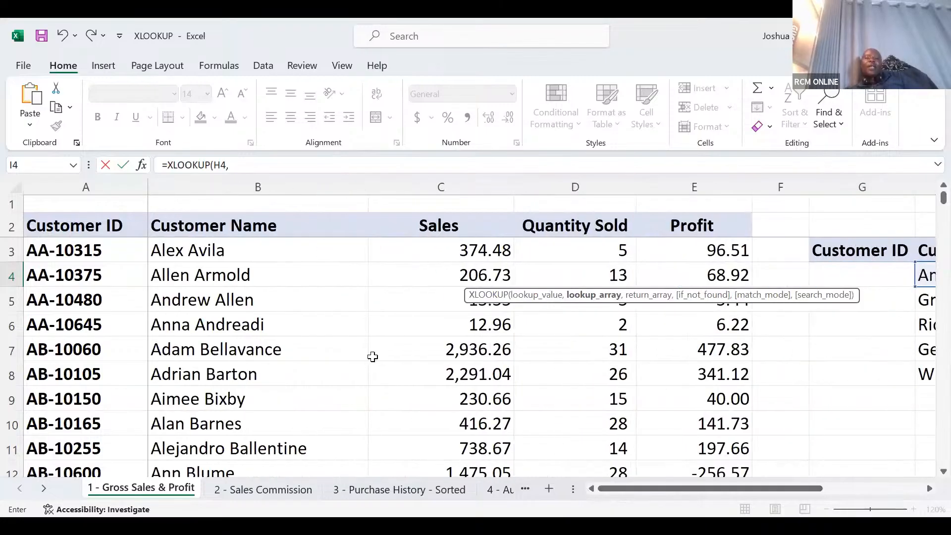
click(258, 228)
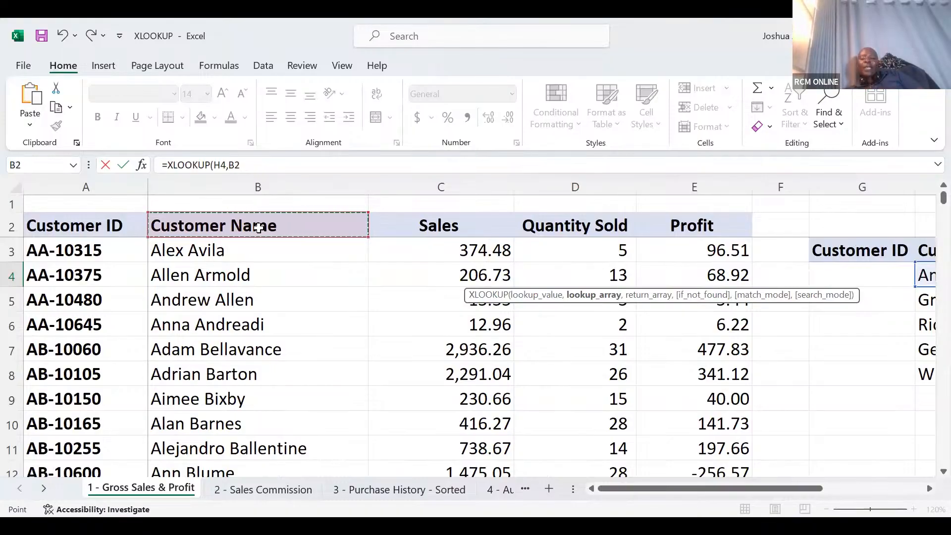
key(ctrl+shift+Down)
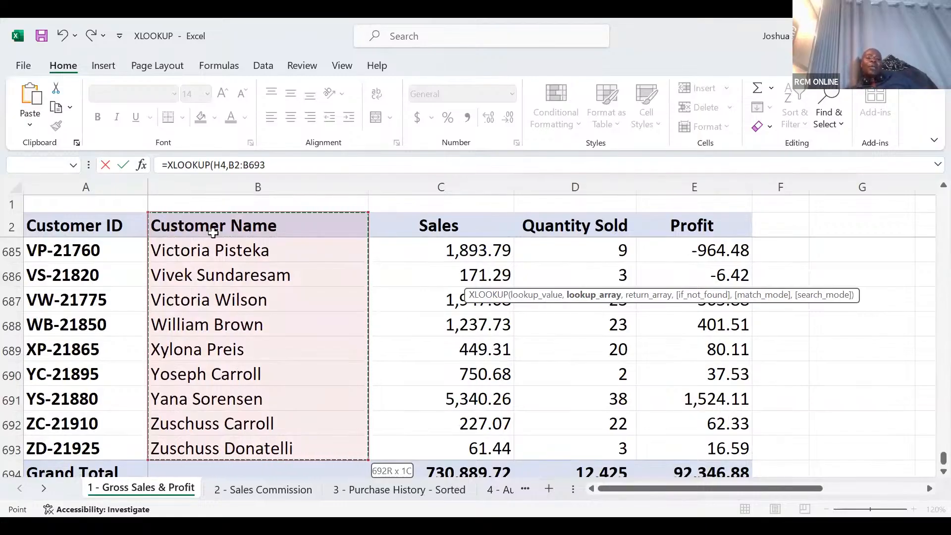
drag(50, 296, 36, 318)
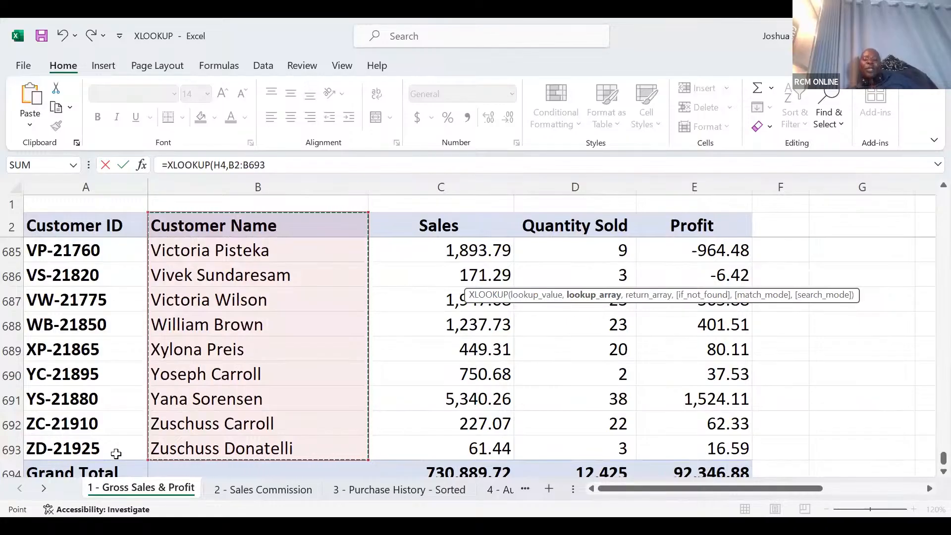
text(,)
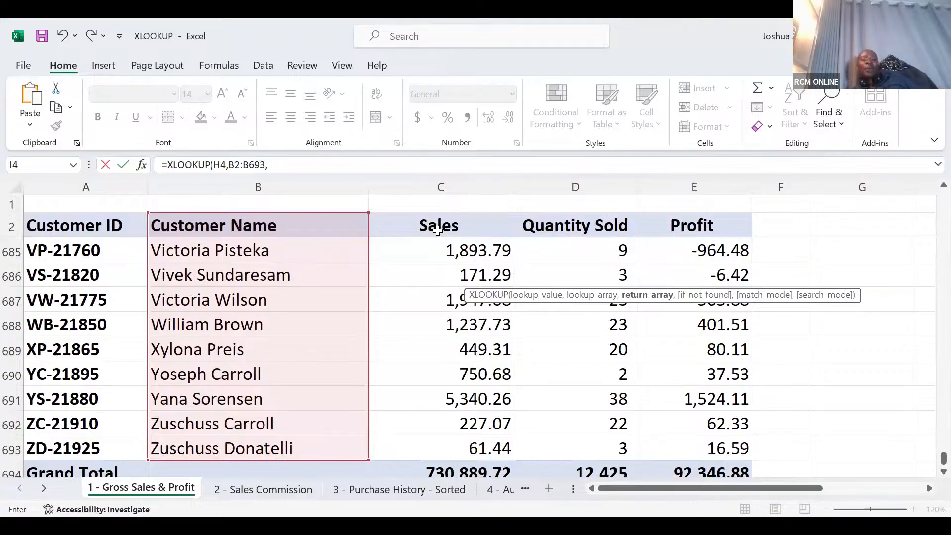
Set the formula's return array to the Sales, Quantity Sold and Profit columns, C2:E693, excluding the Grand Total row, and complete the formula.
click(438, 230)
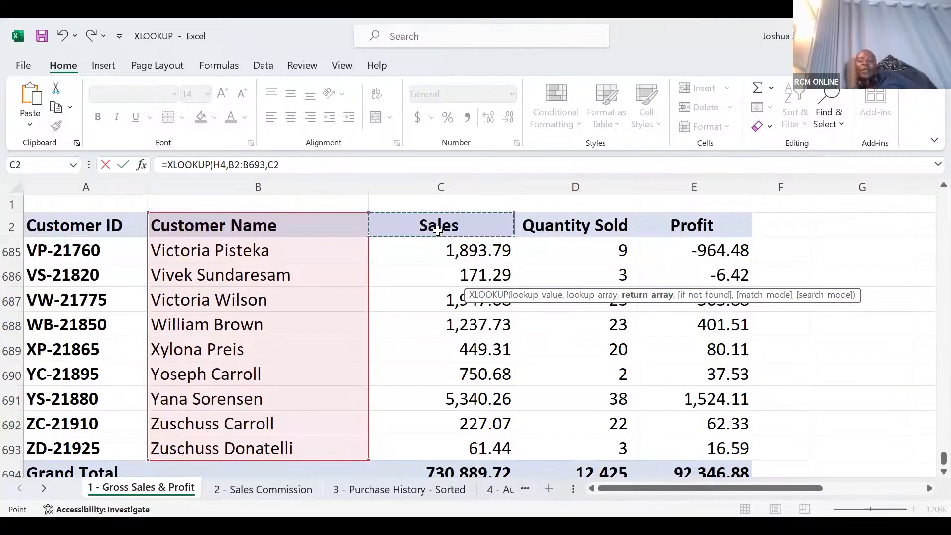
key(shift+Right)
key(shift+Right)
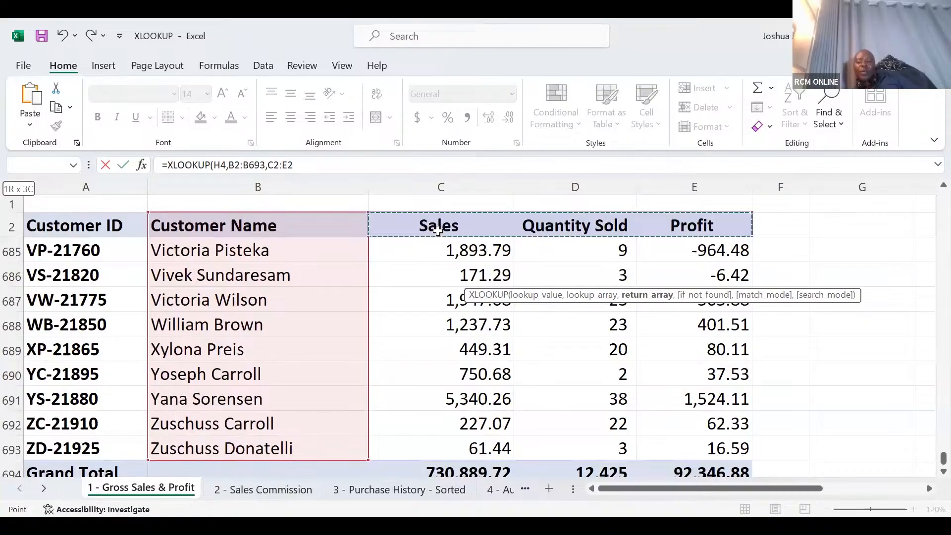
key(ctrl+shift+Down)
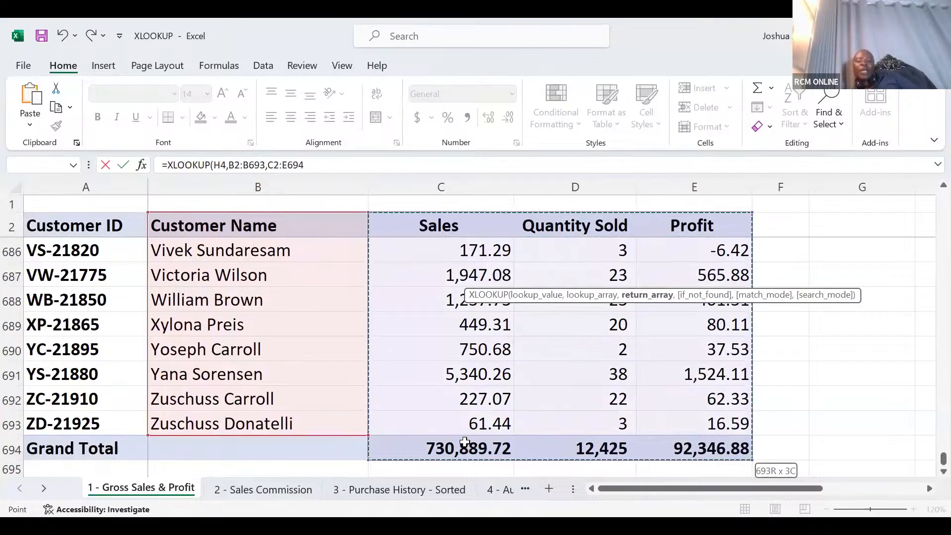
key(shift+Up)
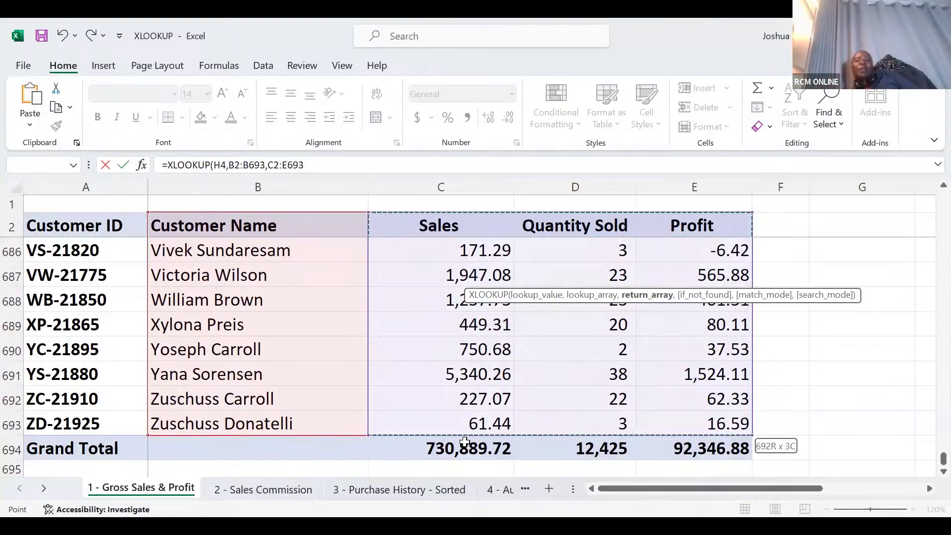
text())
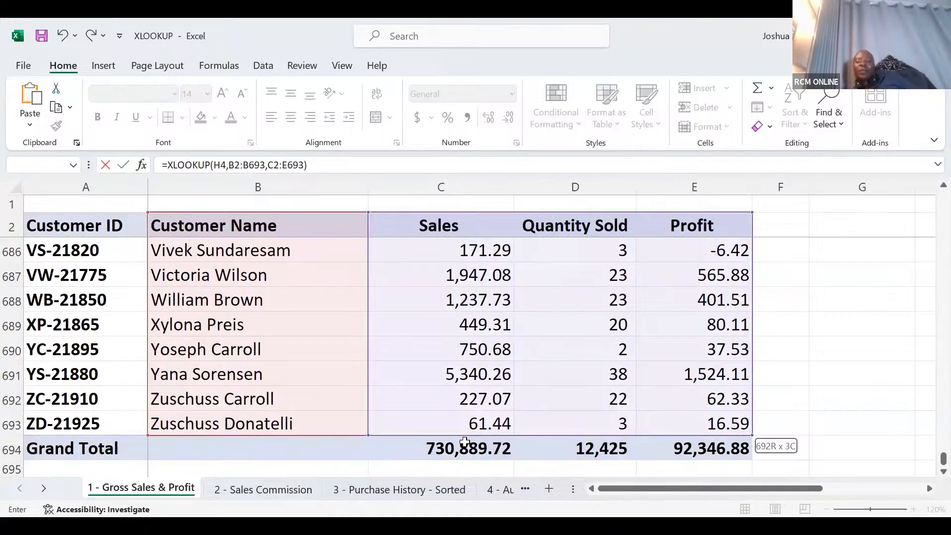
key(Escape)
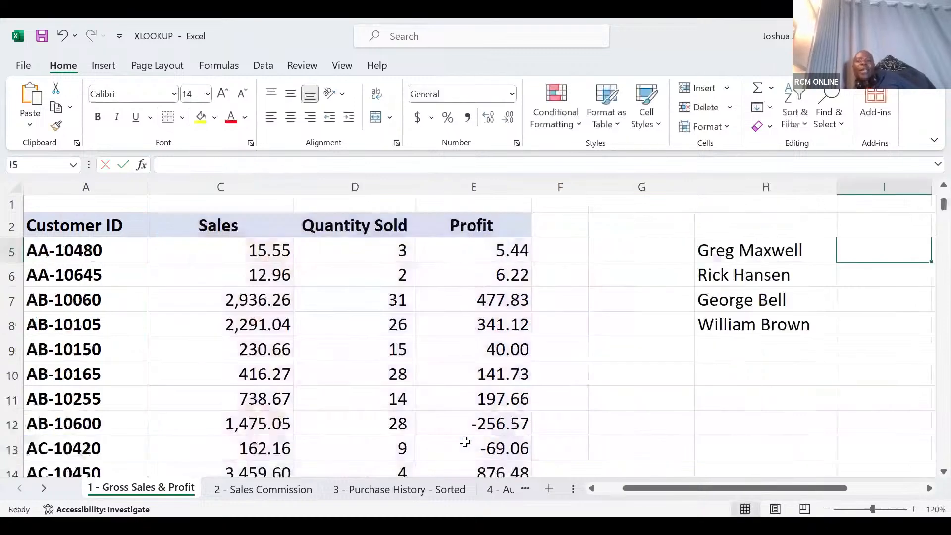
Fill the multi-column XLOOKUP formula from I4 down through I8 for the remaining customers.
key(Up)
key(Up)
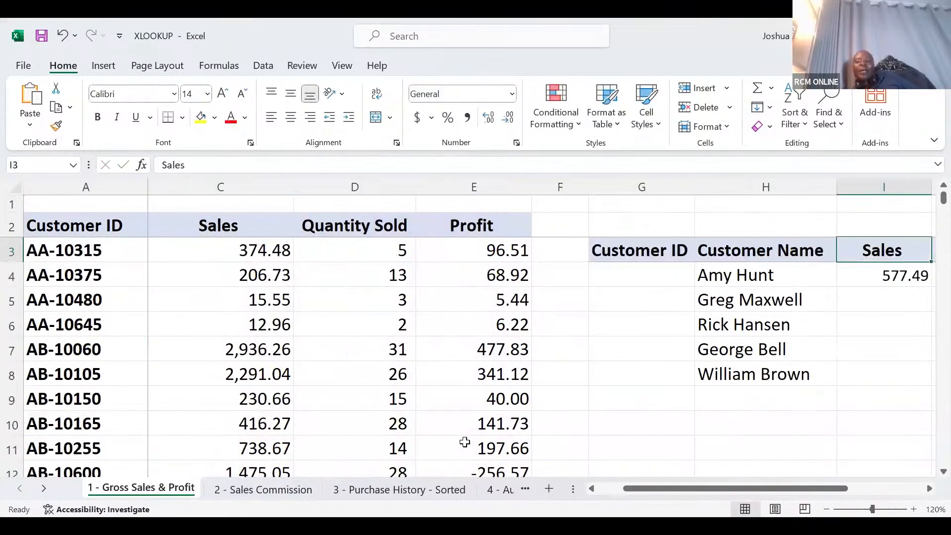
key(Down)
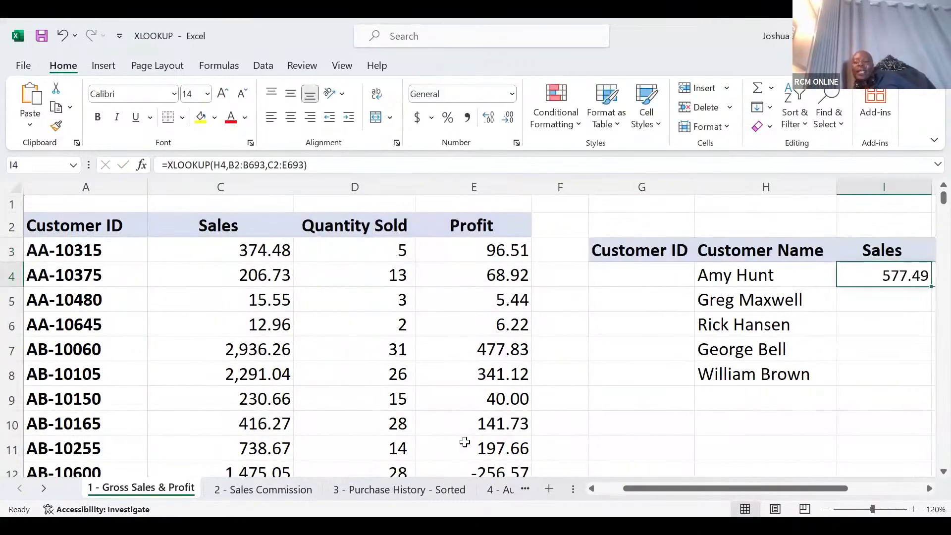
key(Right)
key(Right)
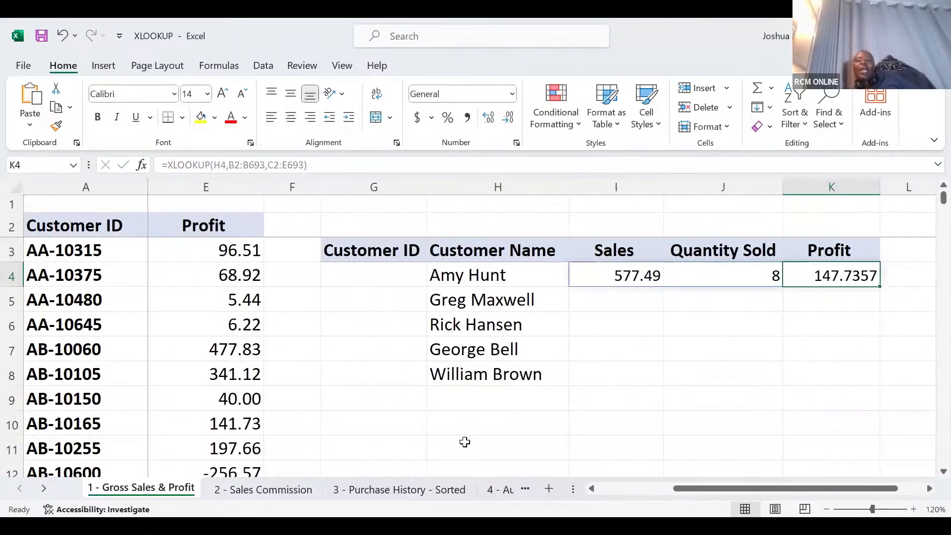
click(639, 277)
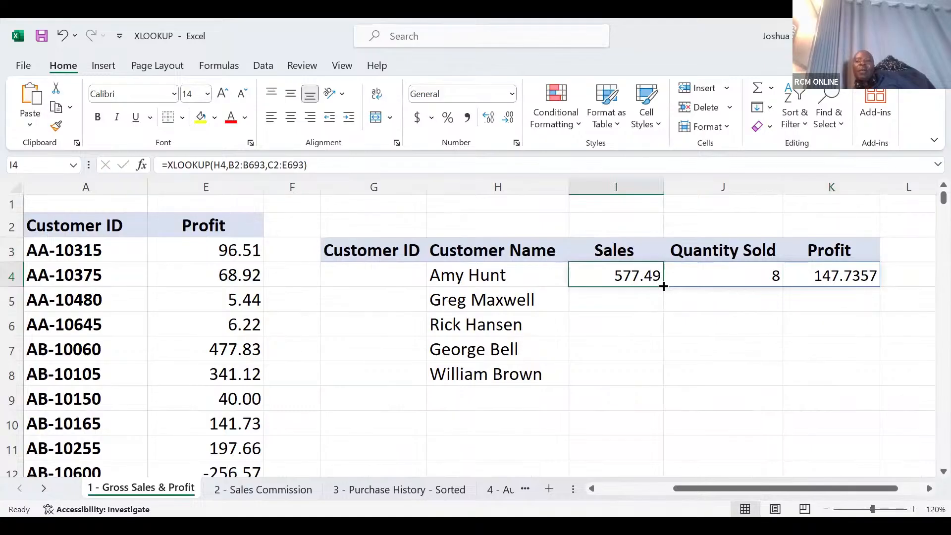
drag(664, 286, 665, 372)
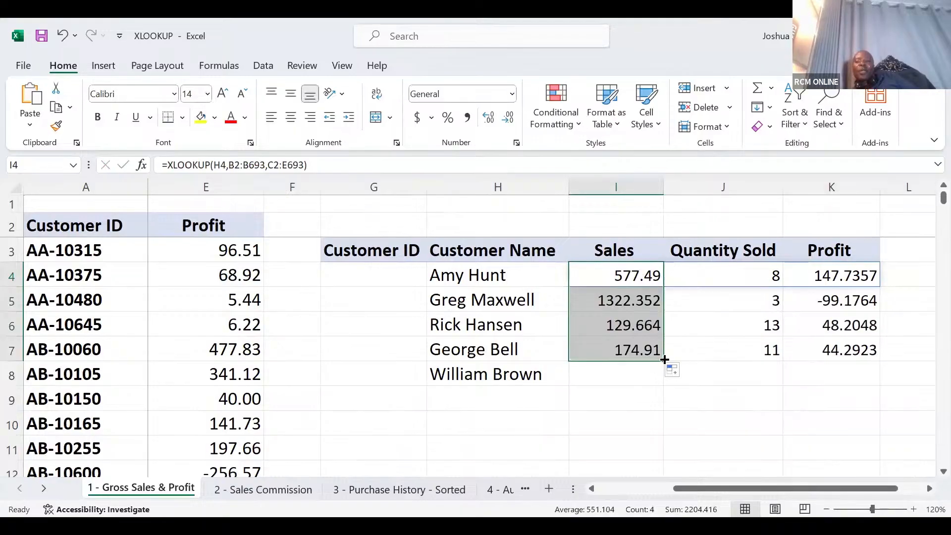
drag(664, 360, 664, 383)
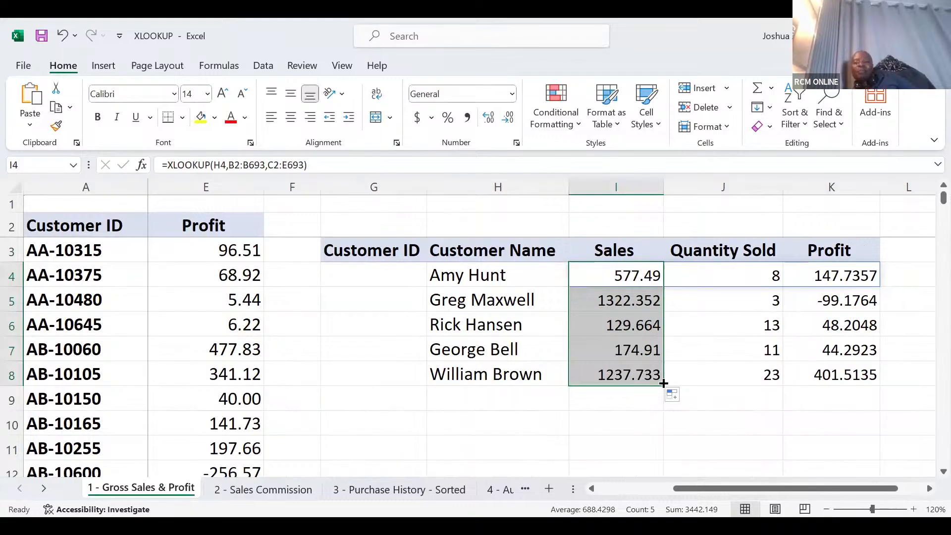
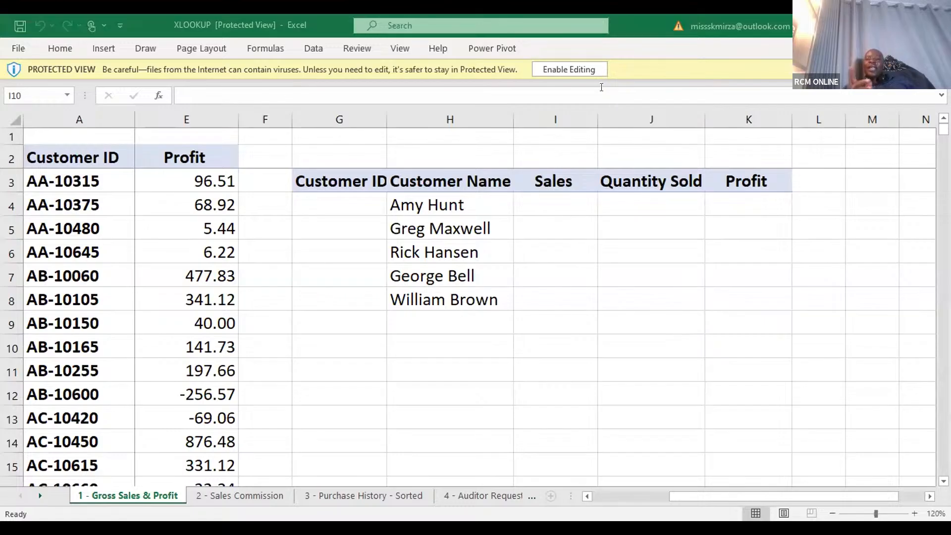
Enable editing in the protected copy of the XLOOKUP workbook and select the first empty Customer ID cell, G4.
click(552, 198)
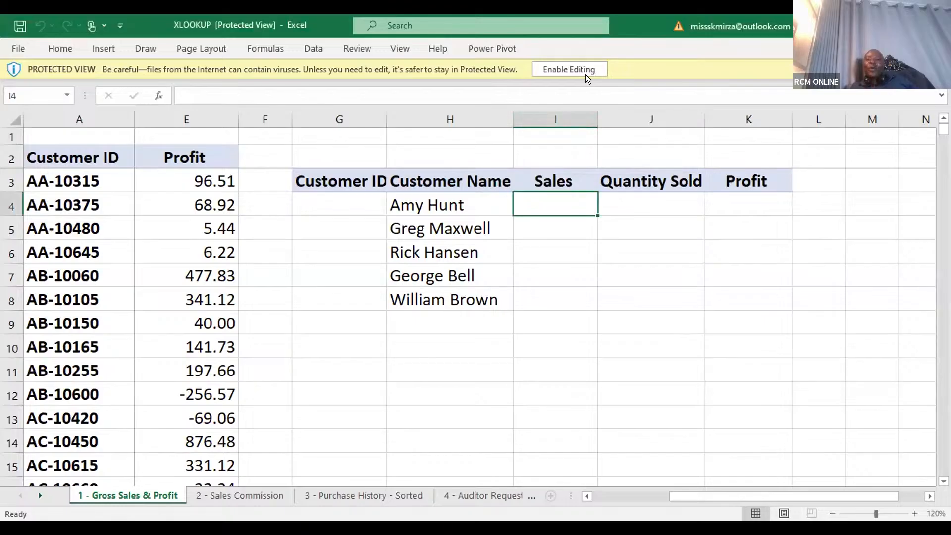
click(559, 68)
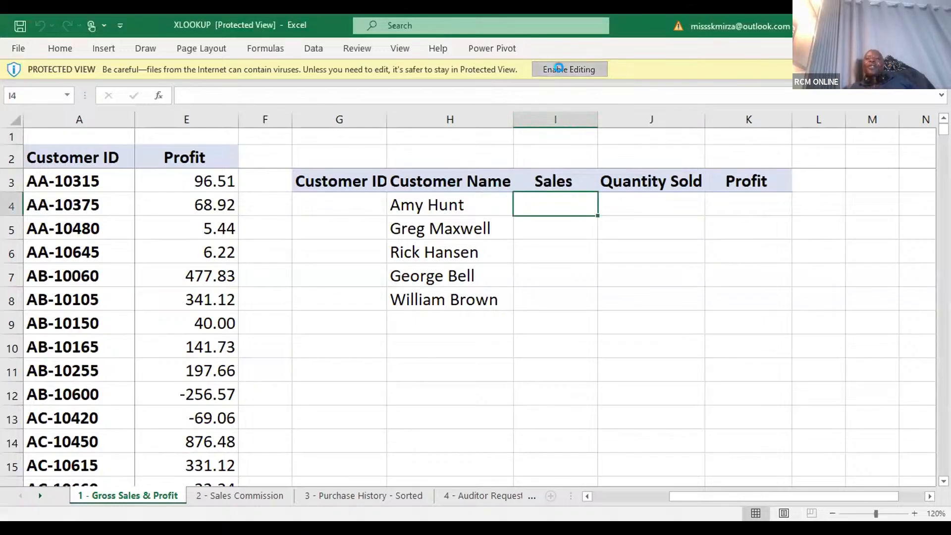
shift+click(748, 299)
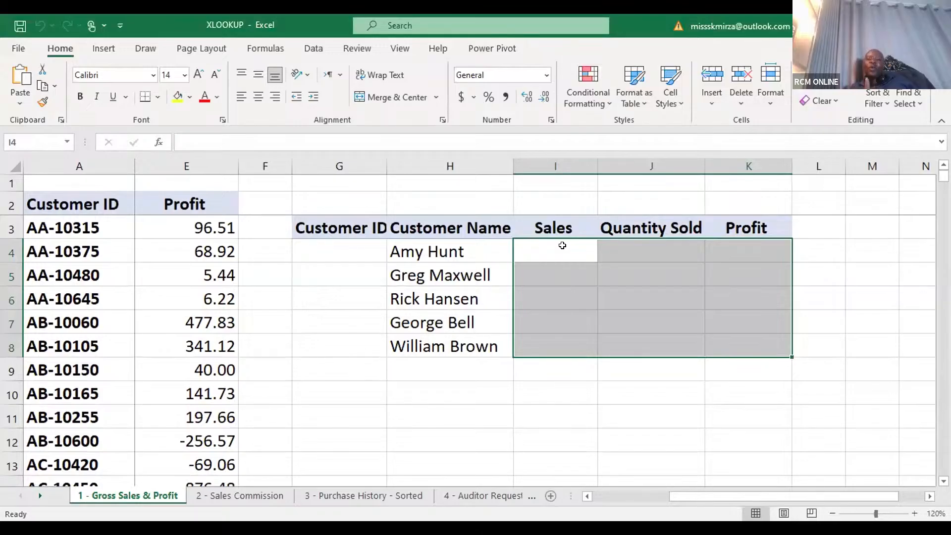
click(334, 247)
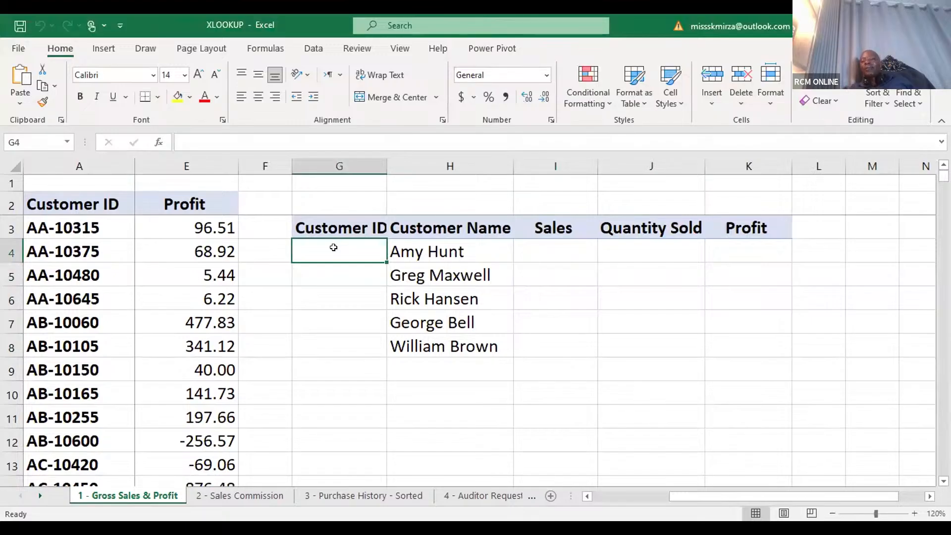
text(=)
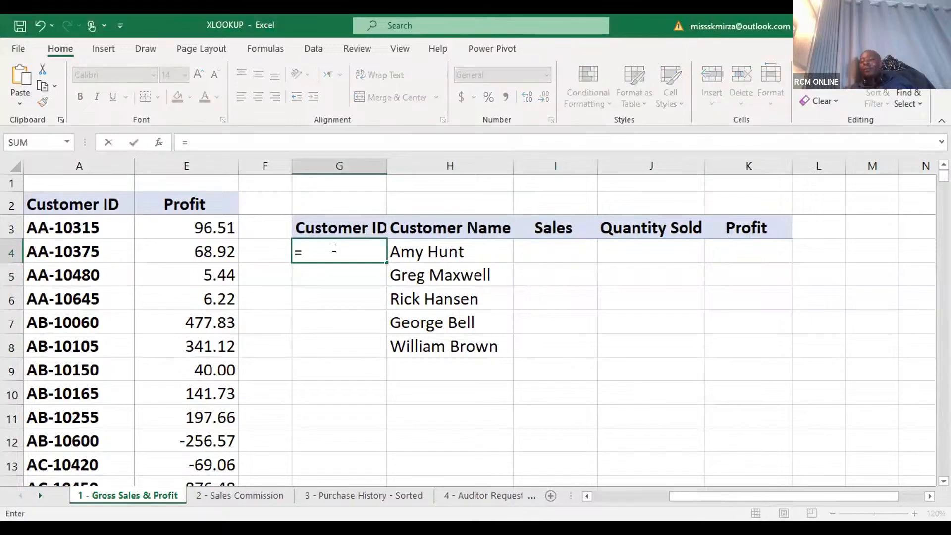
text(x)
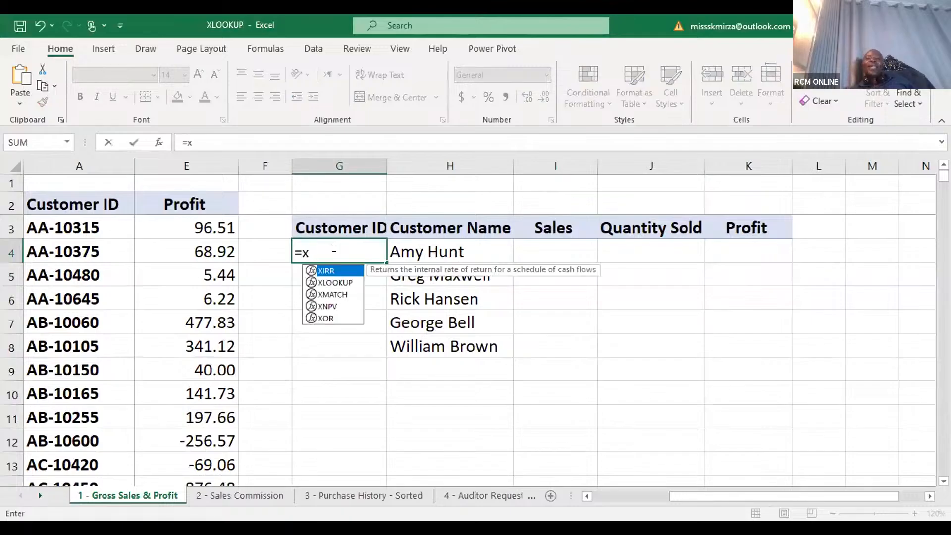
text(l)
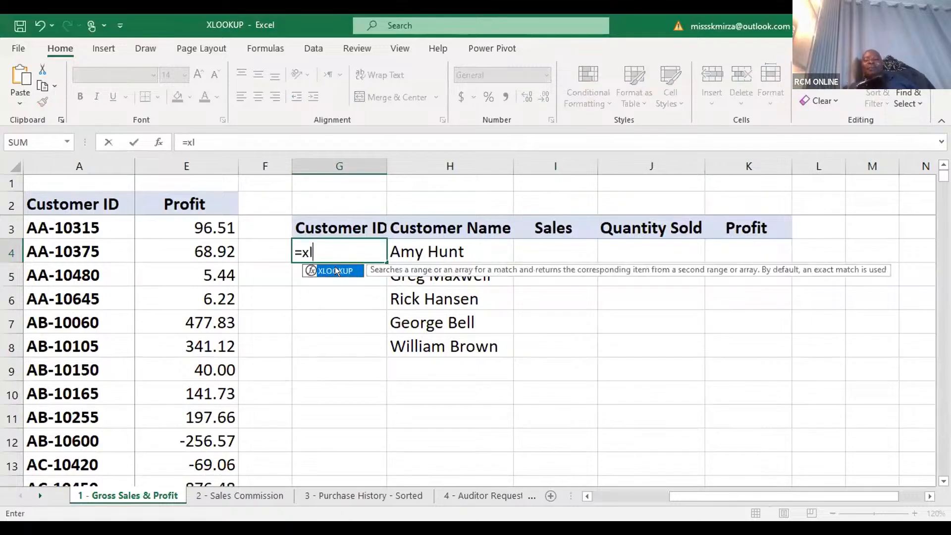
double_click(338, 270)
click(439, 245)
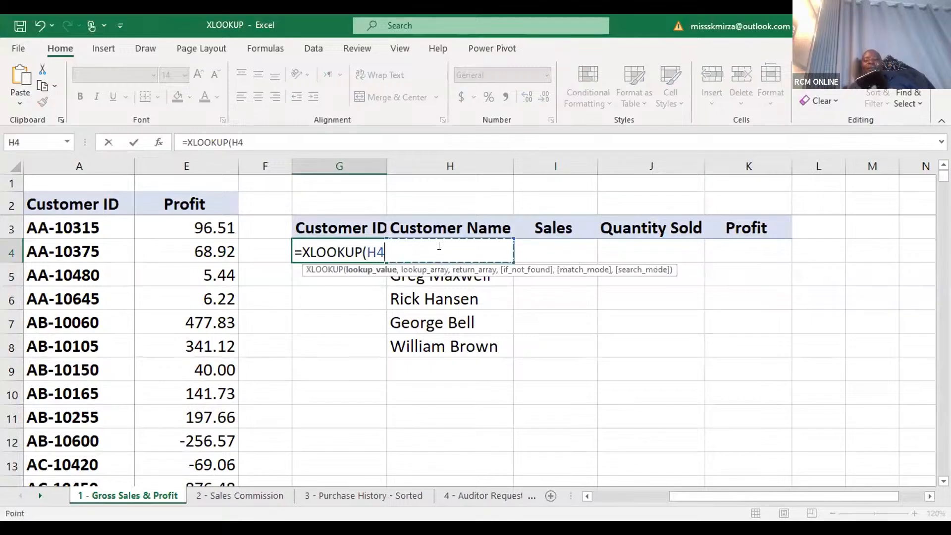
text(,)
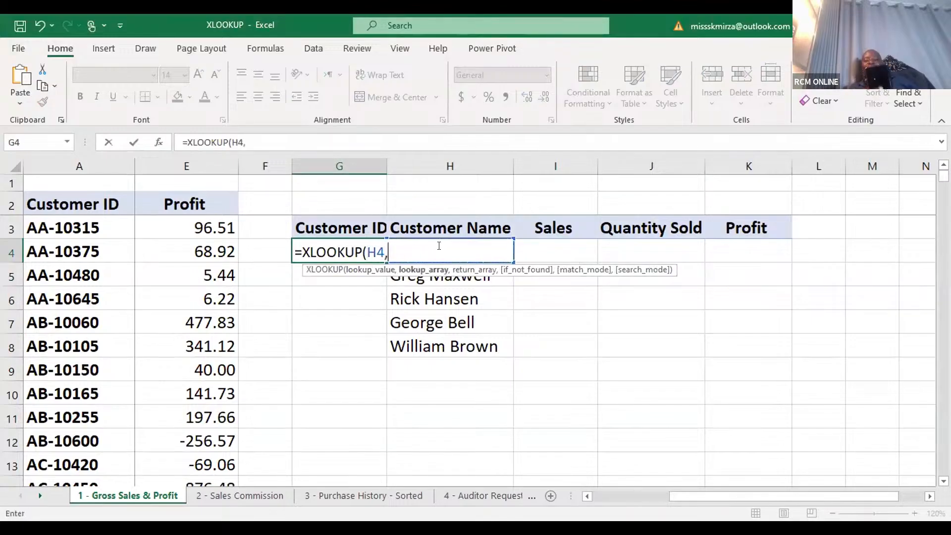
click(610, 491)
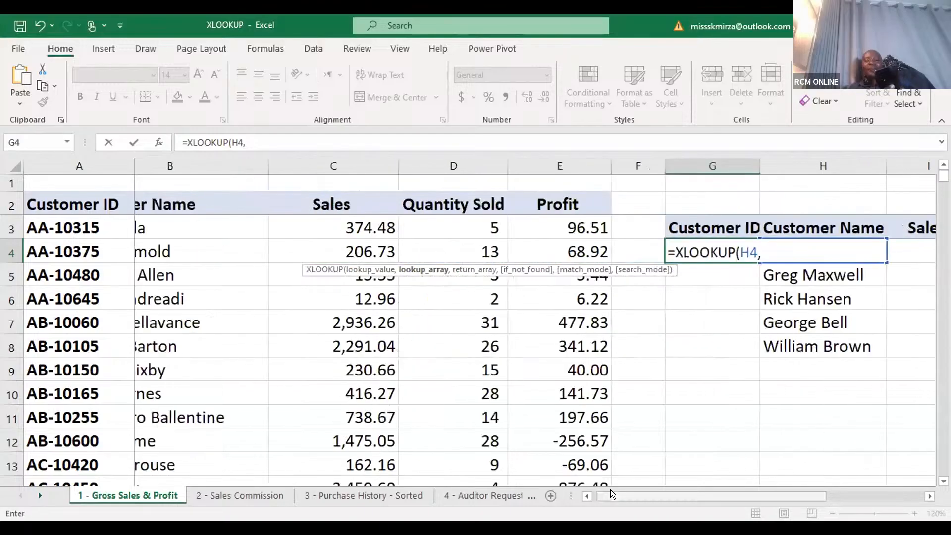
click(198, 202)
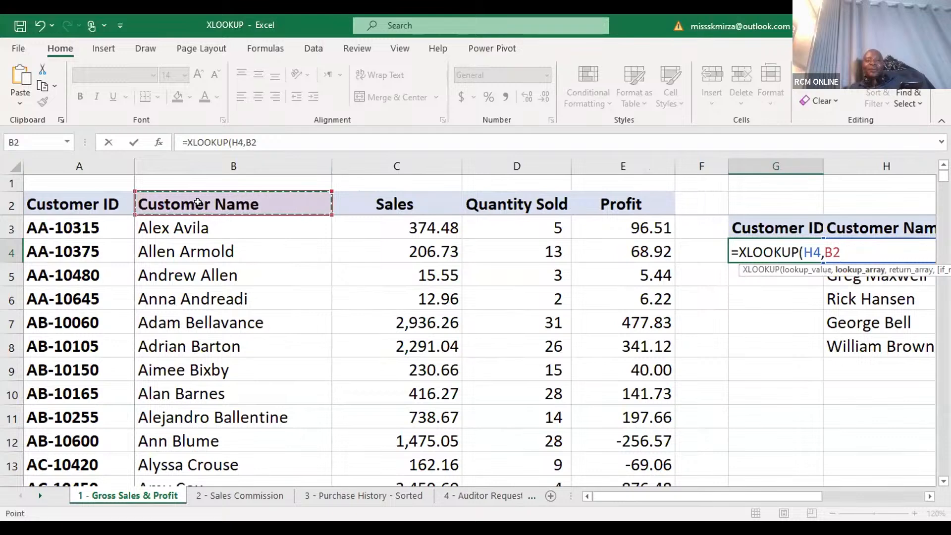
key(ctrl+shift+Down)
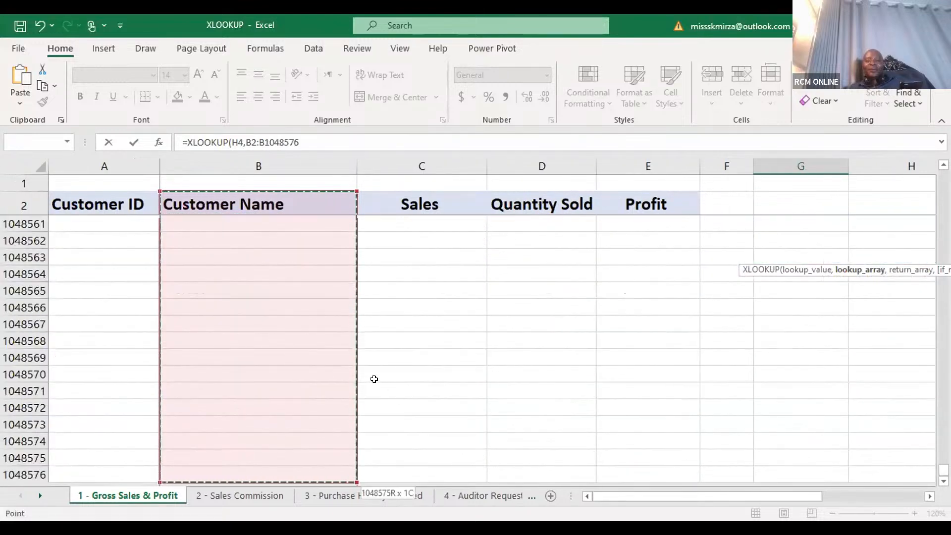
key(Escape)
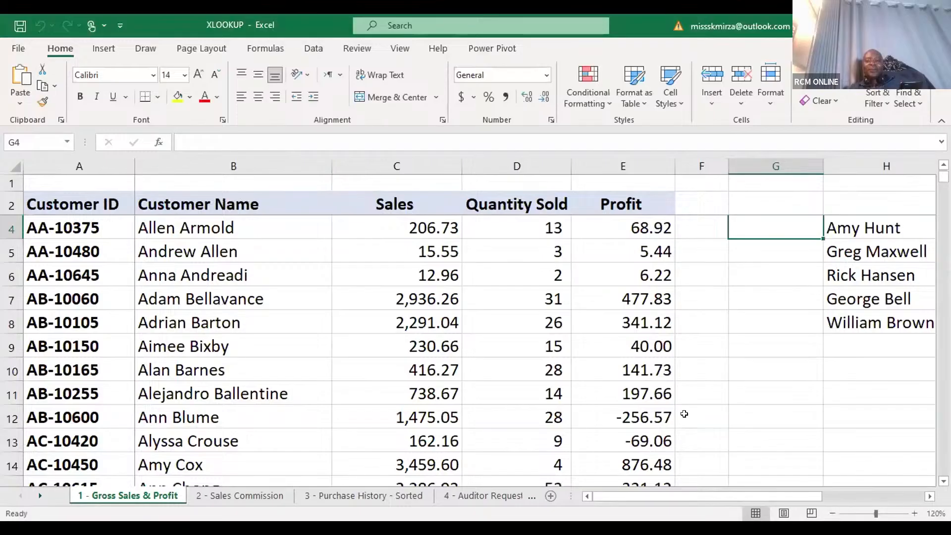
Begin an XLOOKUP formula in the Customer ID cell G4 that uses customer name cell H4 as the lookup value.
click(930, 496)
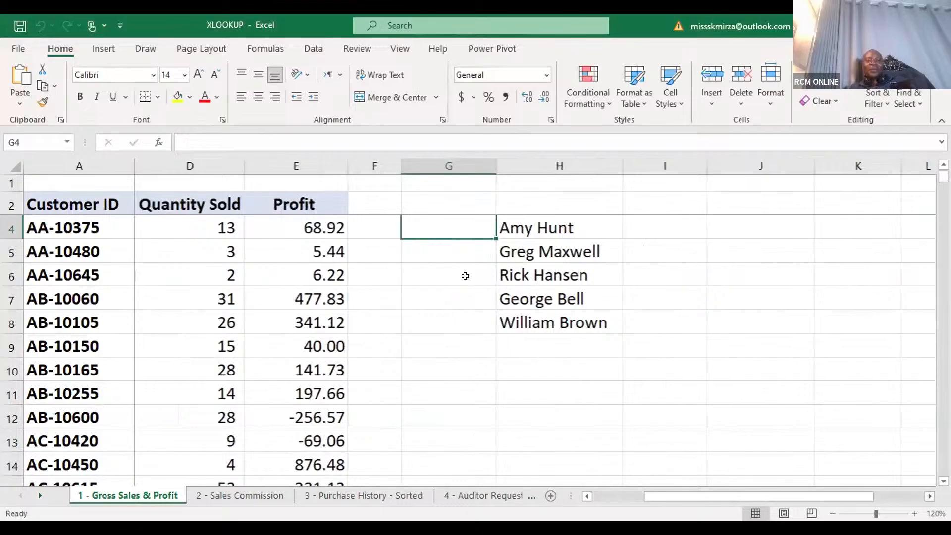
scroll(462, 275, up, 1)
text(=)
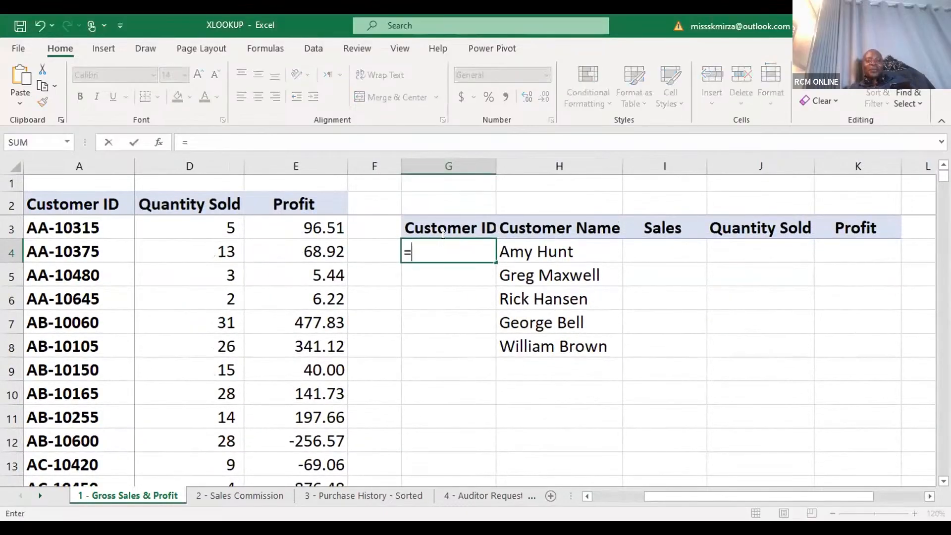
text(x)
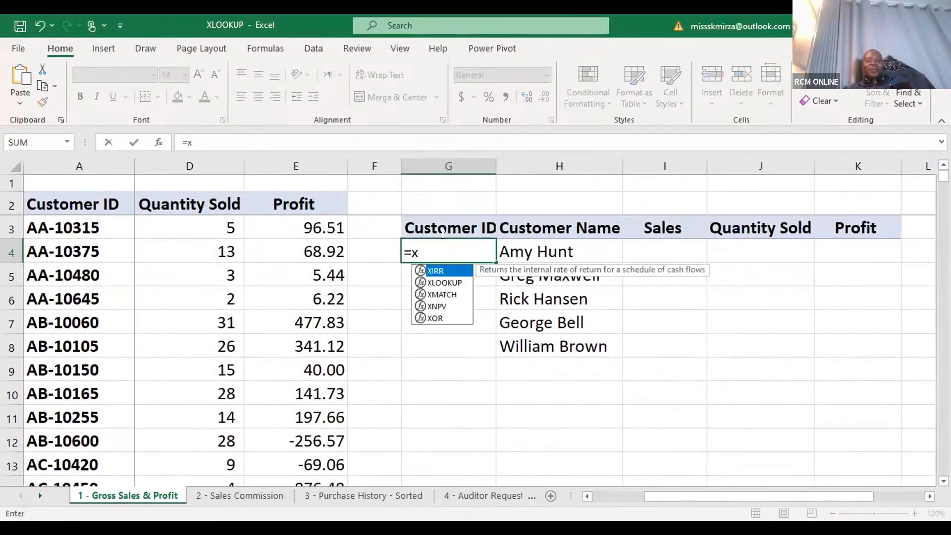
double_click(452, 280)
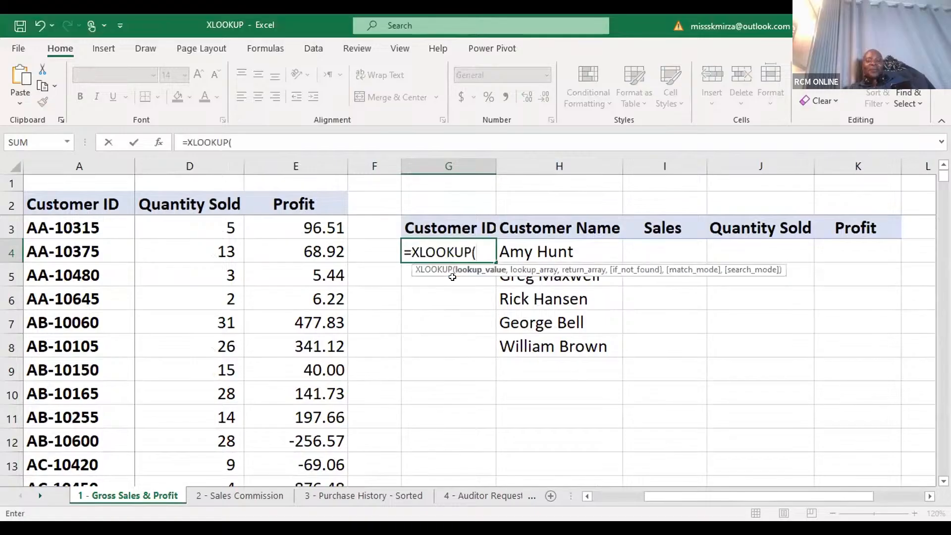
click(554, 248)
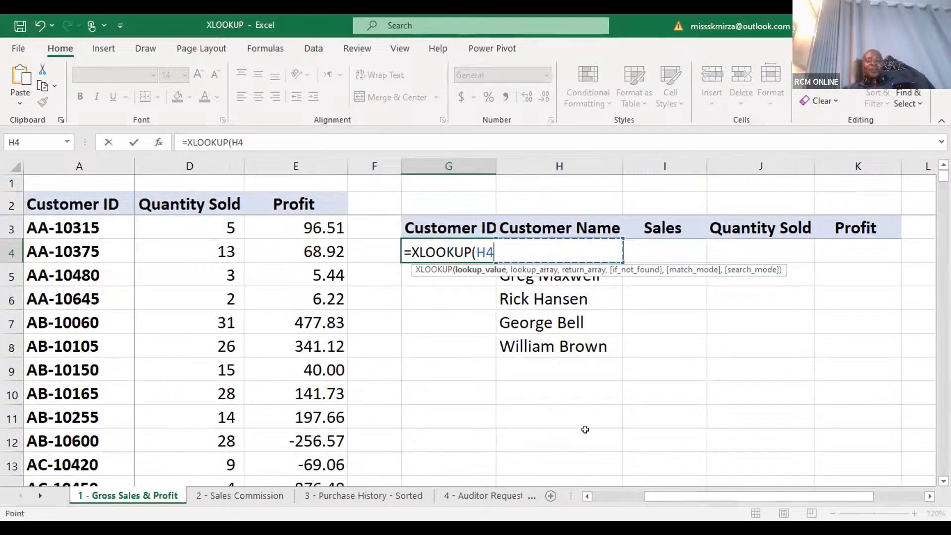
text(,)
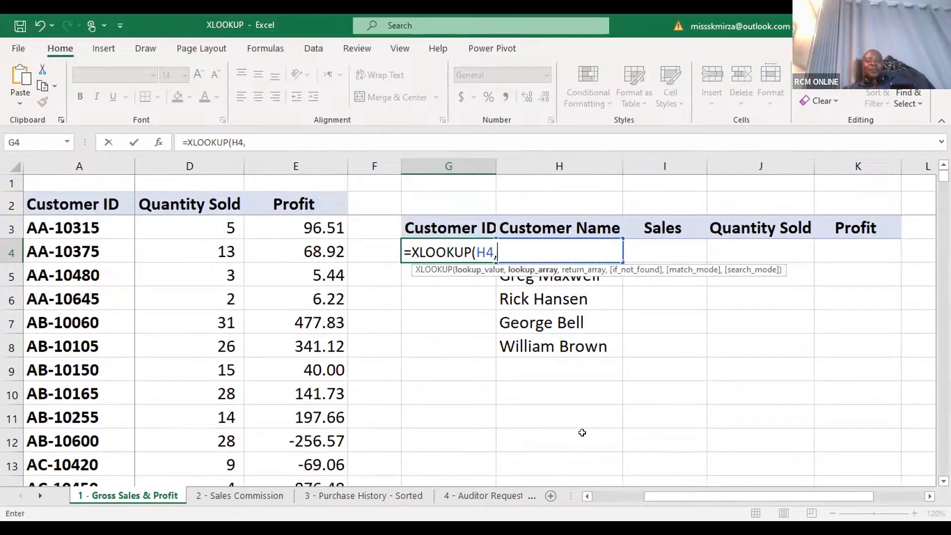
Set the G4 formula's lookup array to the source table's Customer Name range B2:B693.
scroll(584, 432, left, 2)
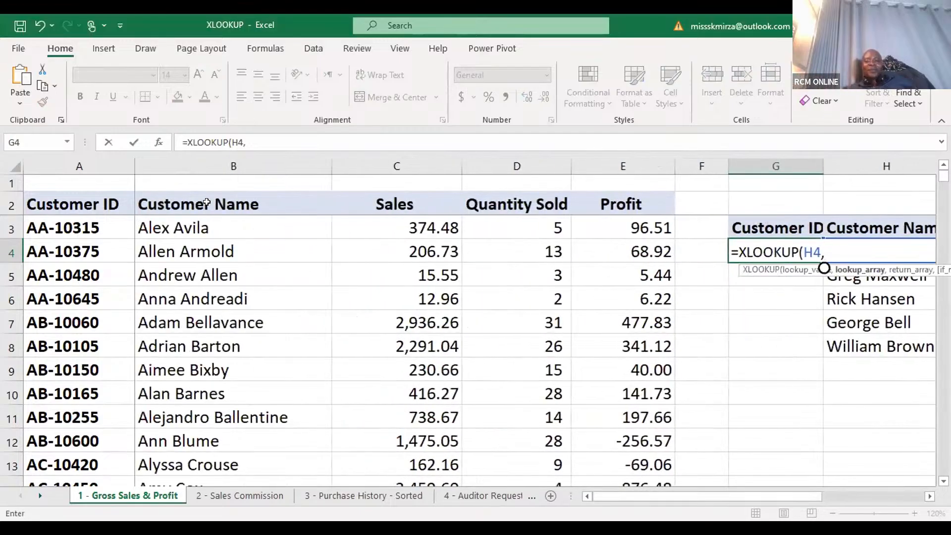
click(207, 202)
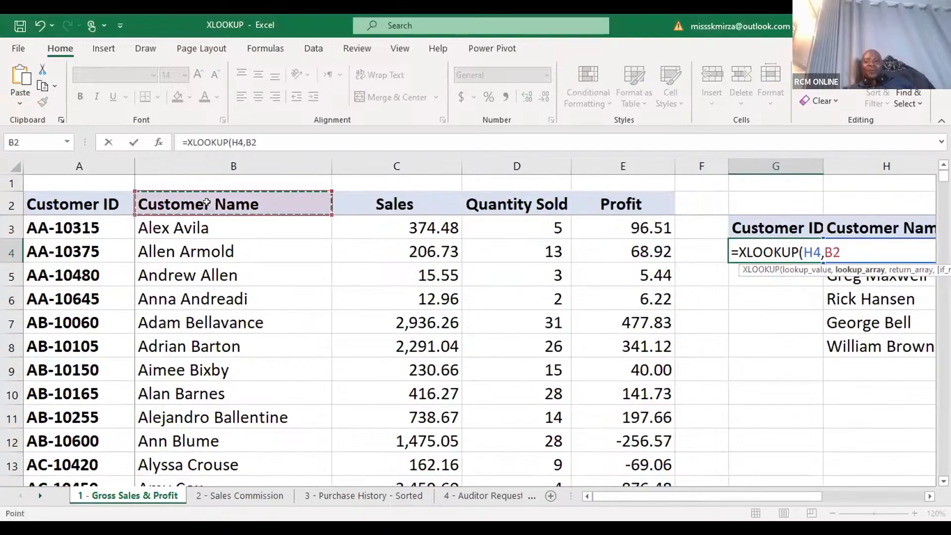
key(ctrl+shift+Down)
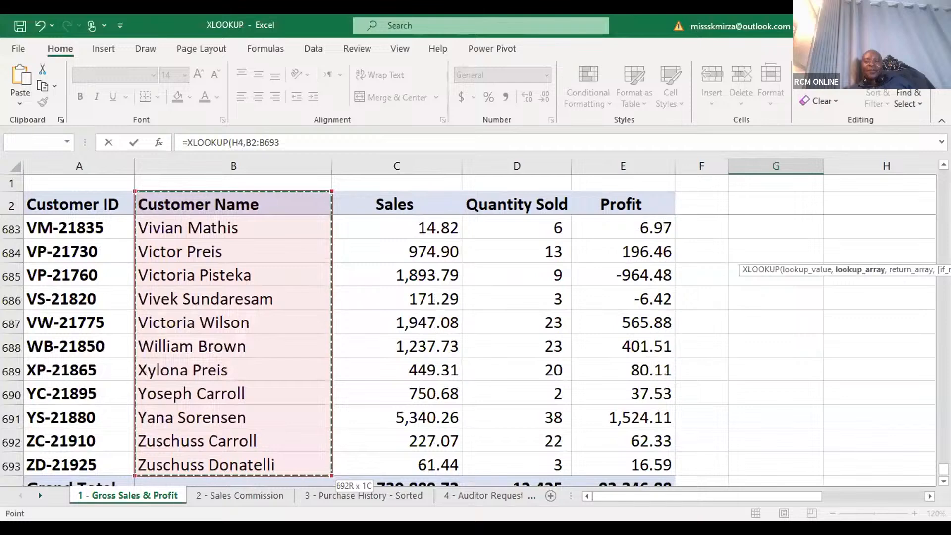
Set the G4 formula's return array to the source table's Customer ID range A2:A693, excluding the Grand Total row.
scroll(897, 479, right, 4)
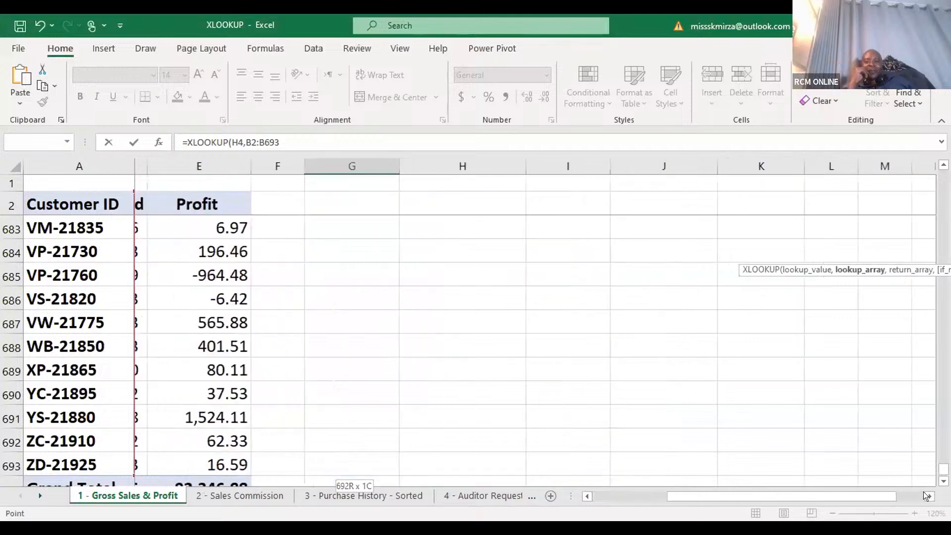
scroll(898, 480, right, 1)
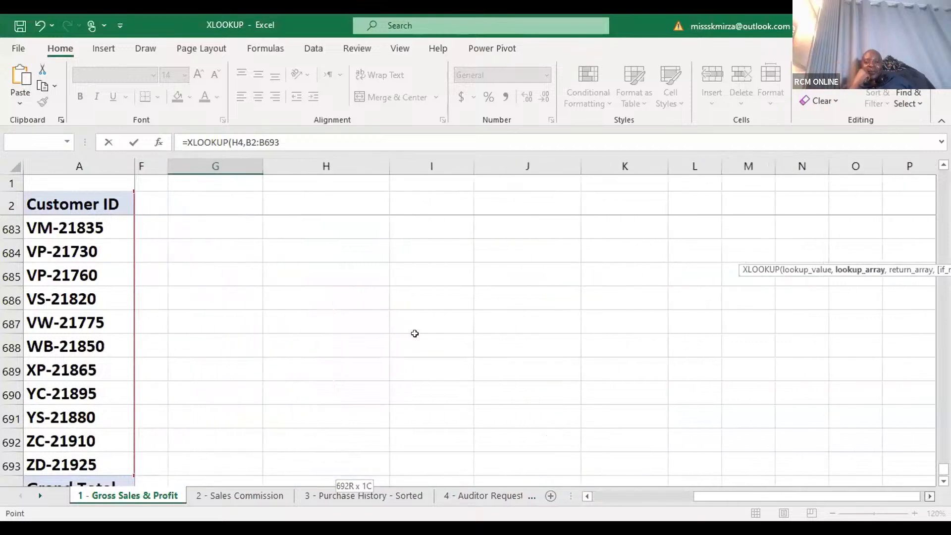
text(,)
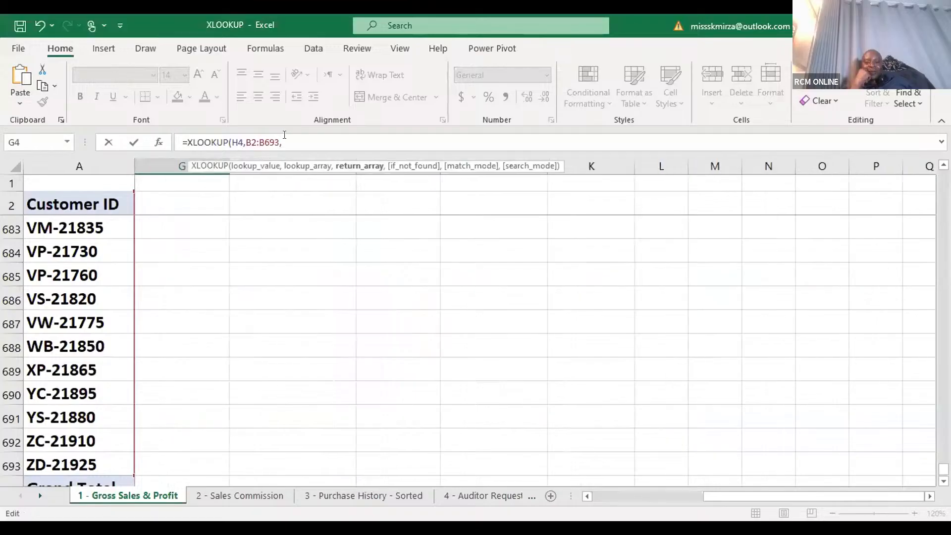
click(606, 493)
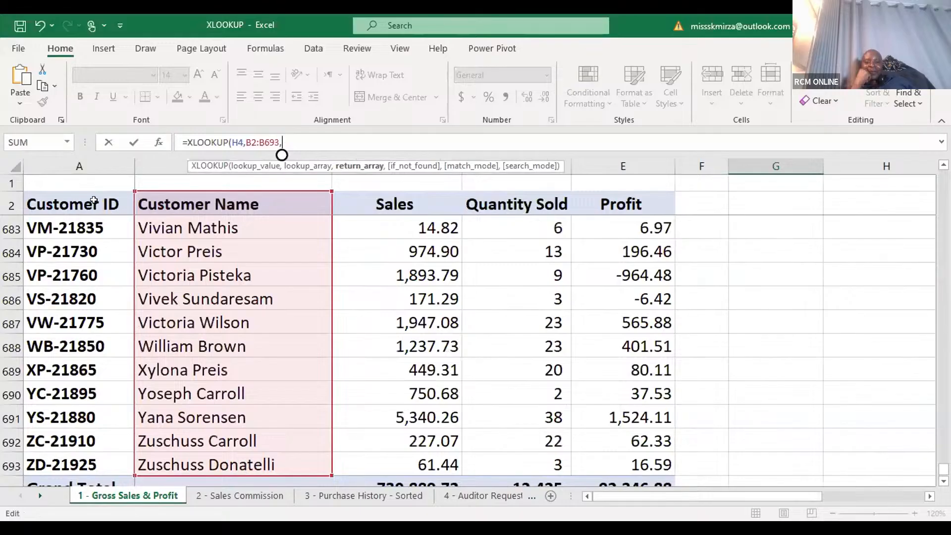
click(93, 200)
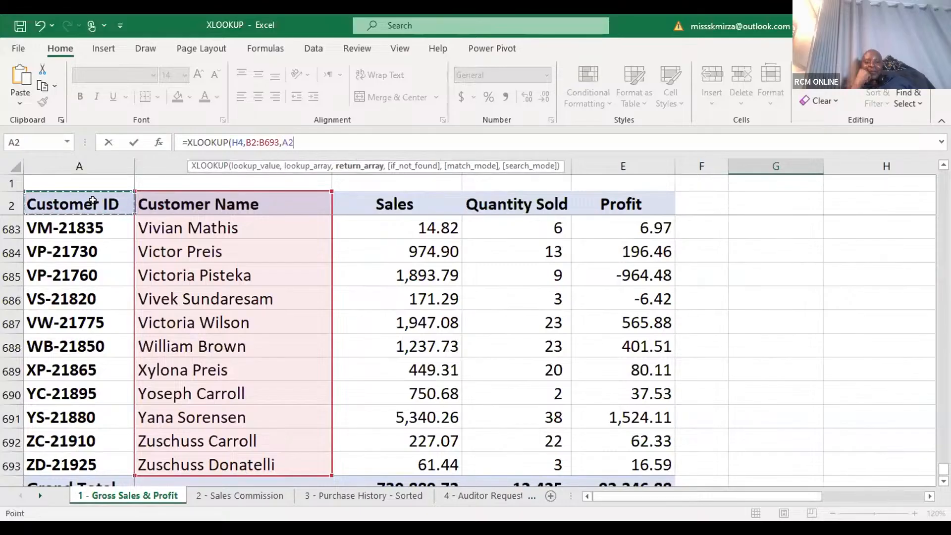
key(ctrl+shift+Down)
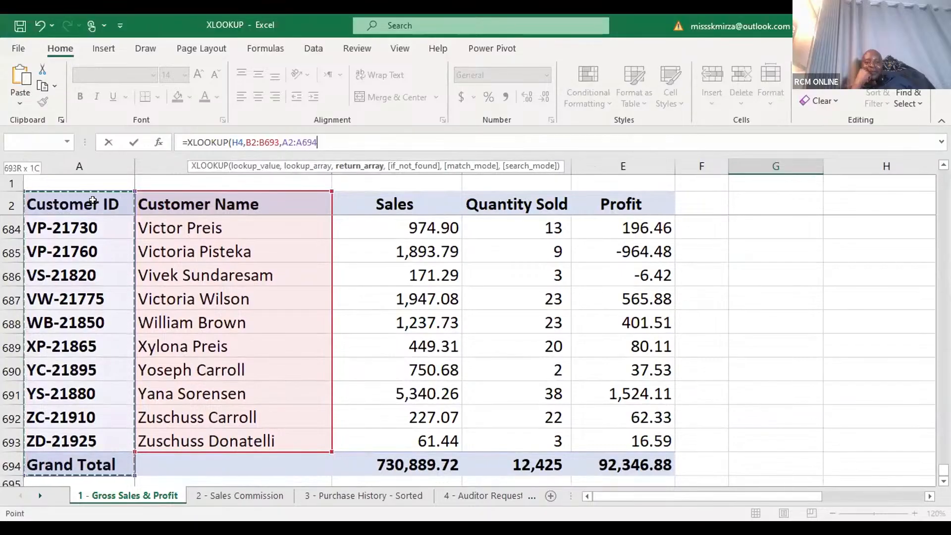
key(shift+Up)
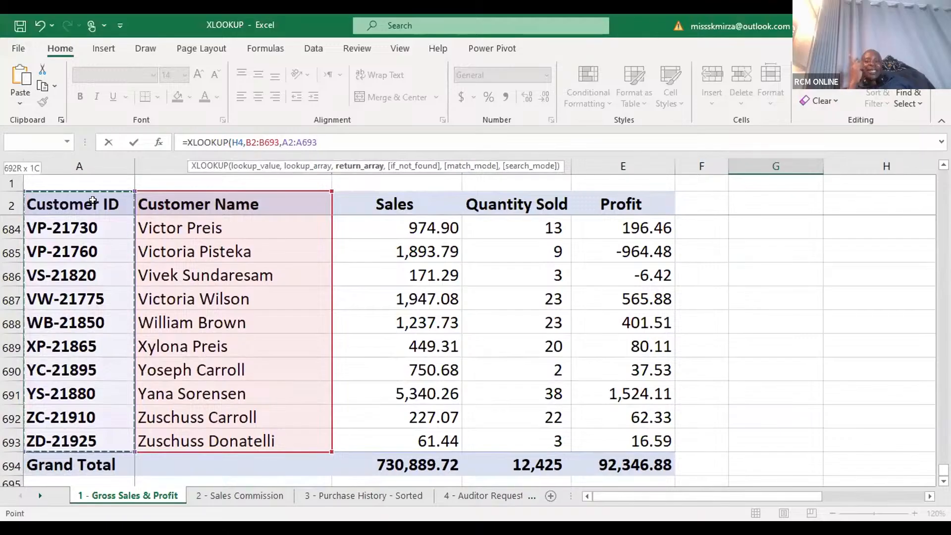
Complete and enter the Customer ID formula in G4 as =XLOOKUP(H4,B2:B693,A2:A693), without an if-not-found argument.
text(,0)
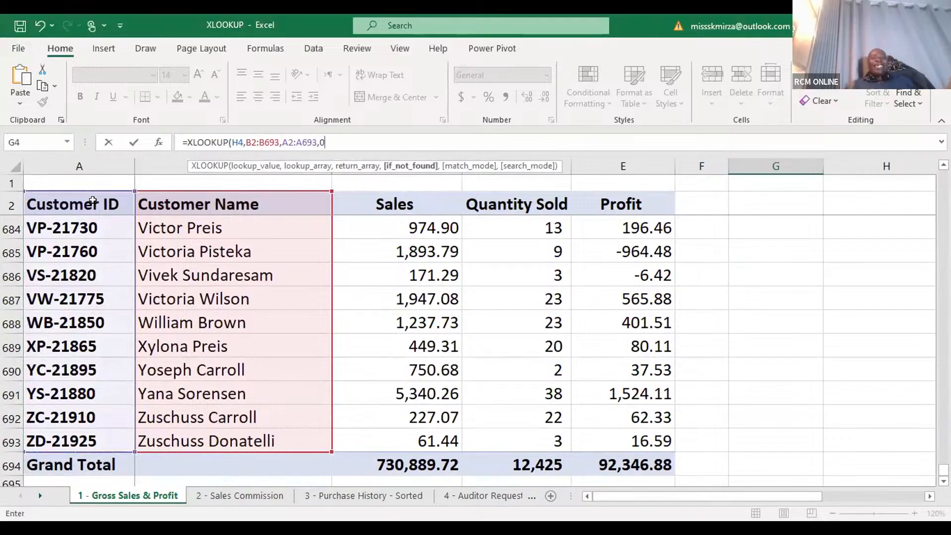
text())
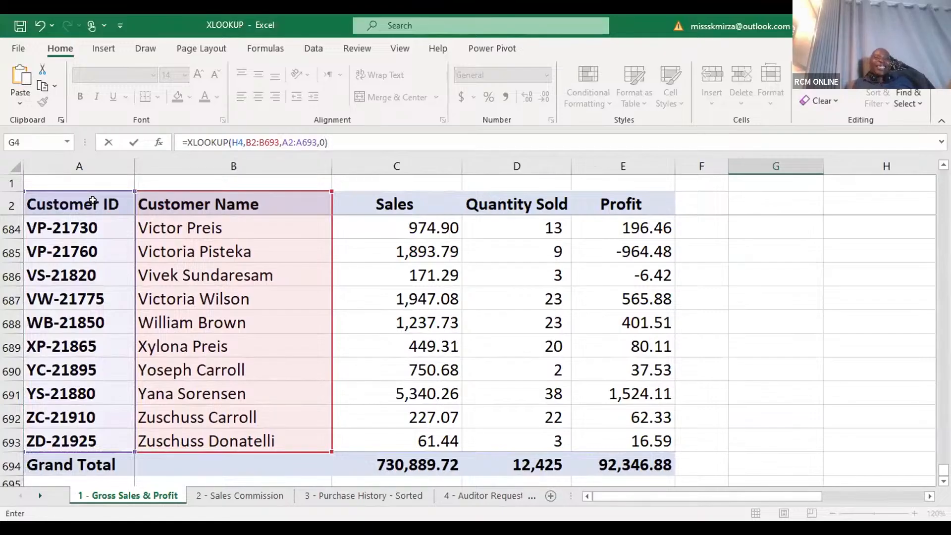
key(Left)
key(BackSpace)
key(BackSpace)
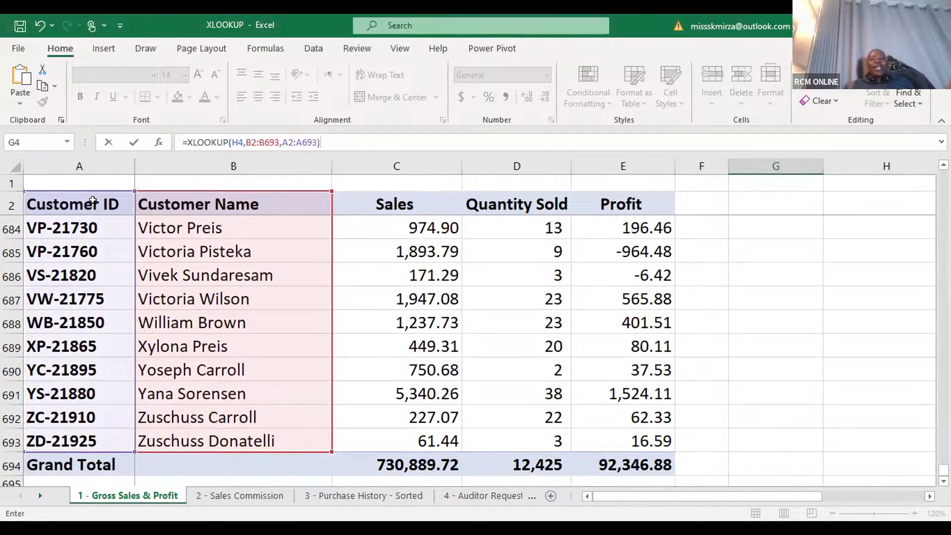
key(Return)
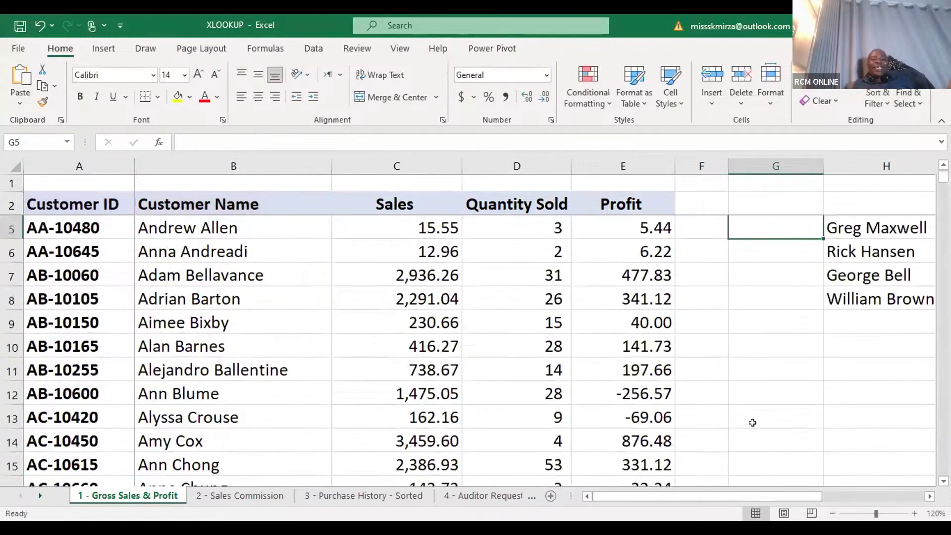
Fill the Customer ID XLOOKUP formula from G4 down through G8 for the remaining customers.
click(930, 496)
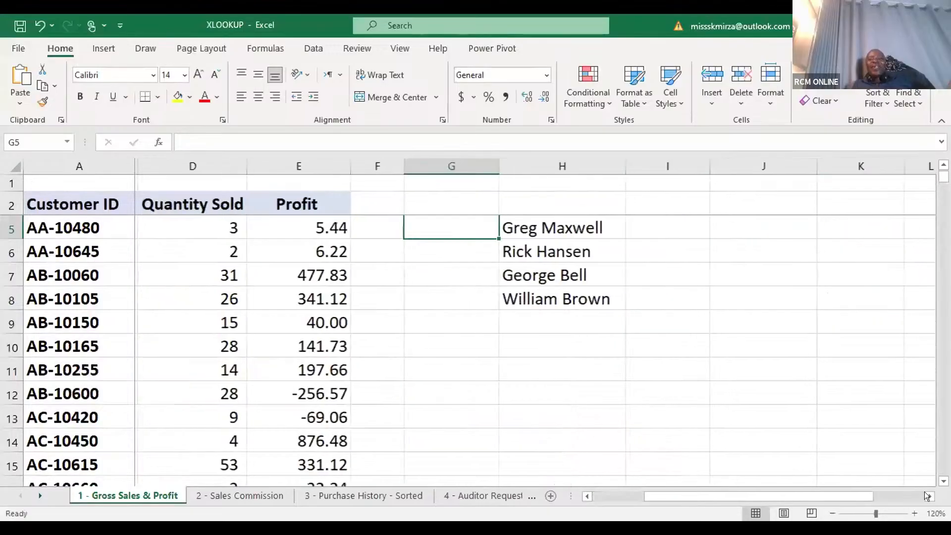
click(927, 493)
scroll(482, 357, up, 1)
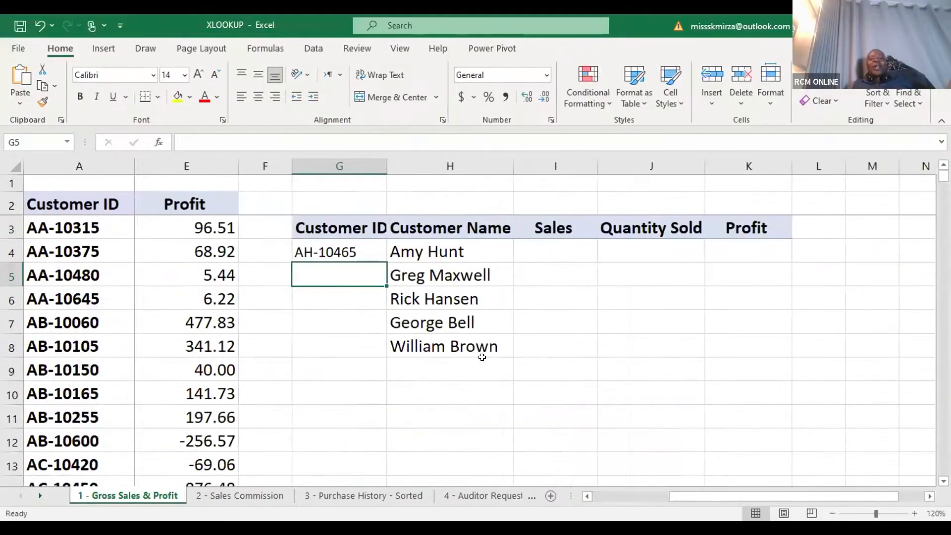
click(371, 251)
drag(385, 259, 385, 352)
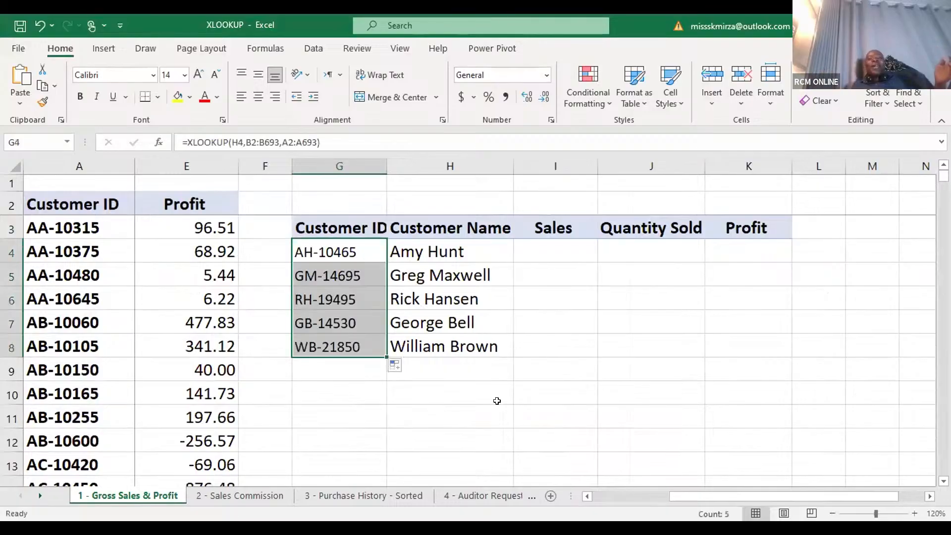
click(498, 406)
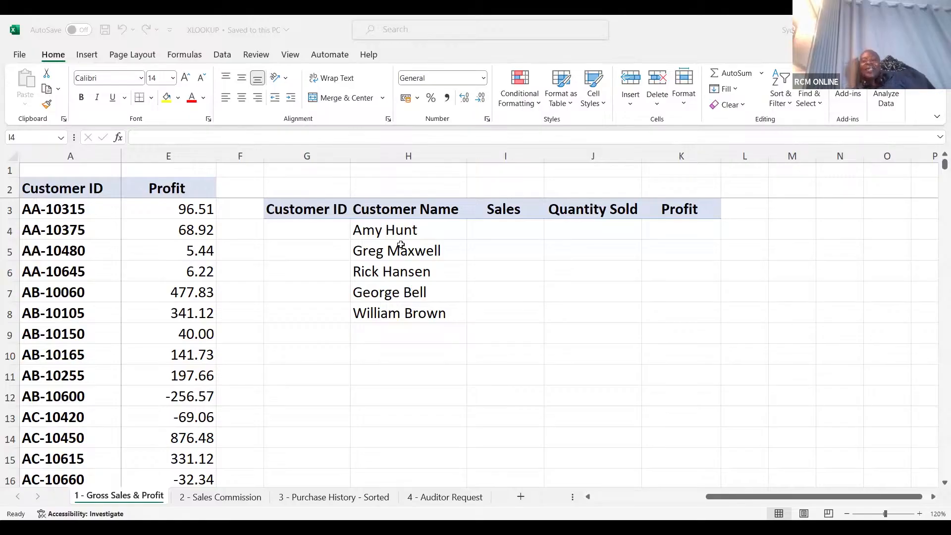
Begin an XLOOKUP formula in the empty Sales cell I4 with customer name cell H4 as the lookup value.
click(329, 226)
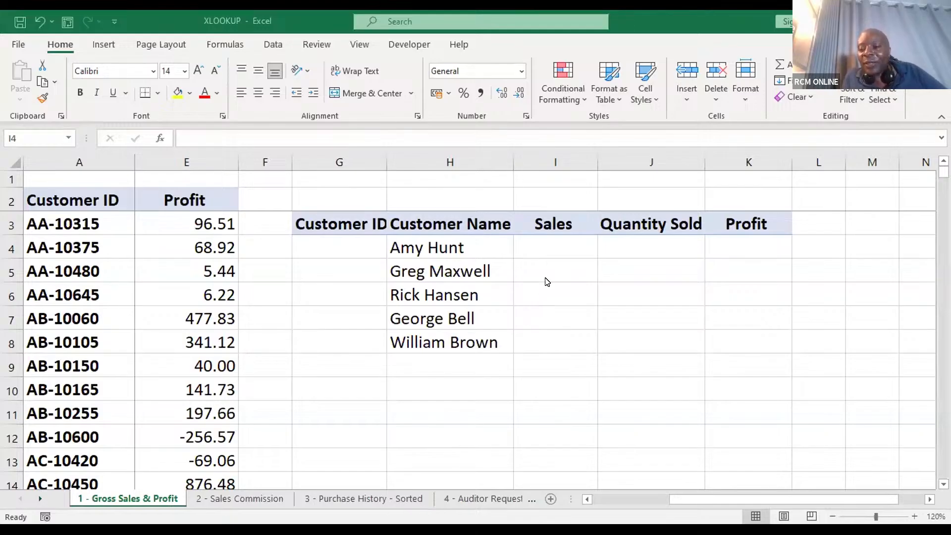
click(554, 242)
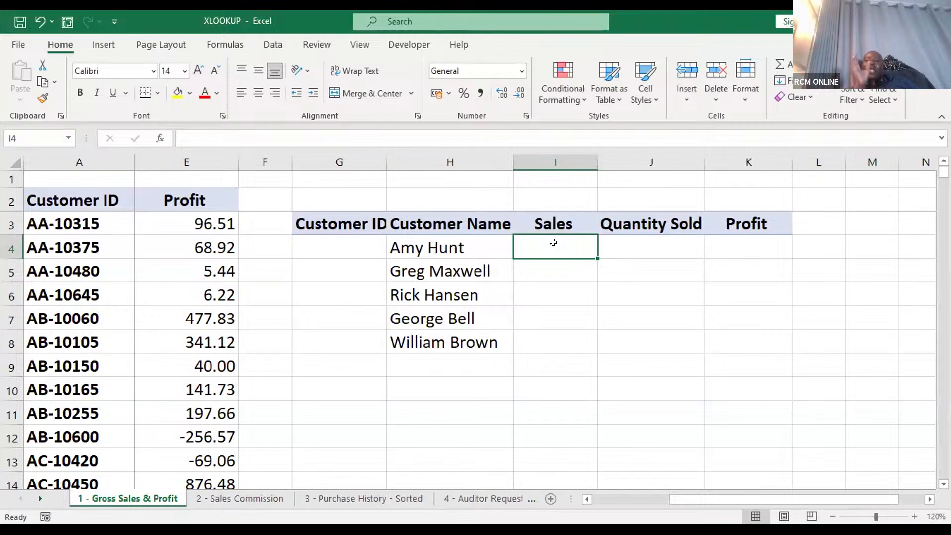
text(=)
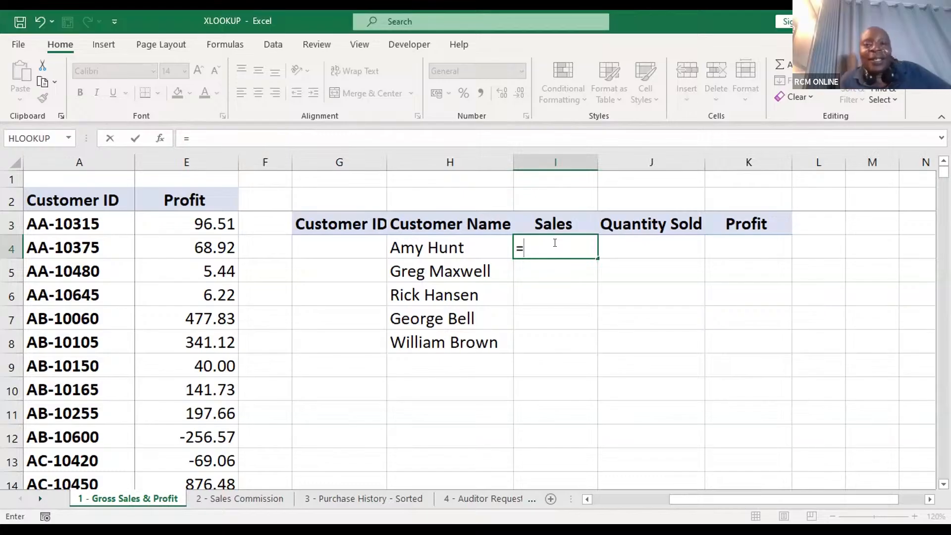
text(XLOOKUP()
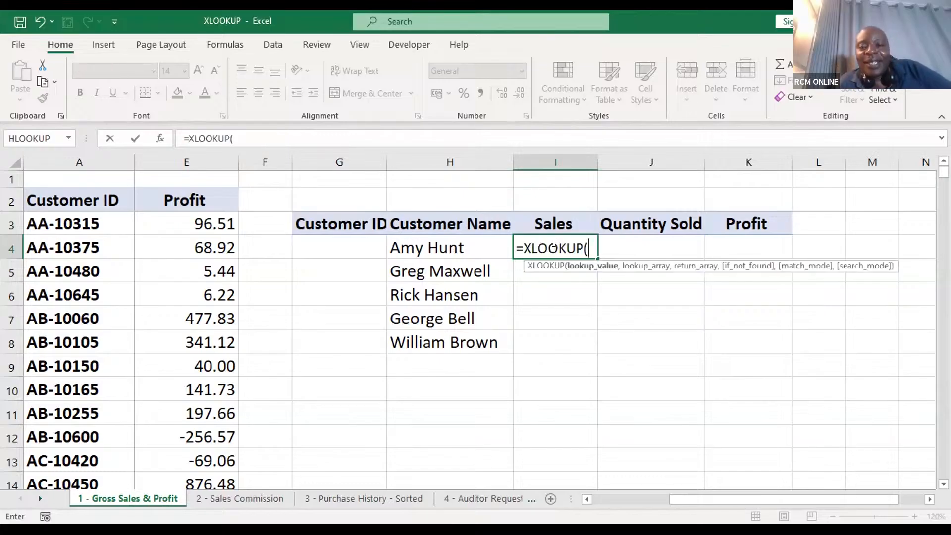
click(490, 247)
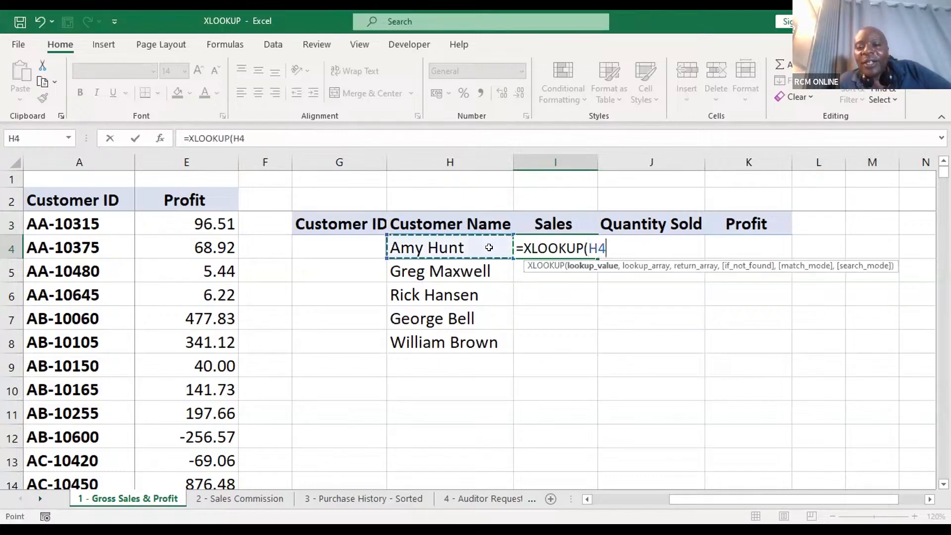
text(,)
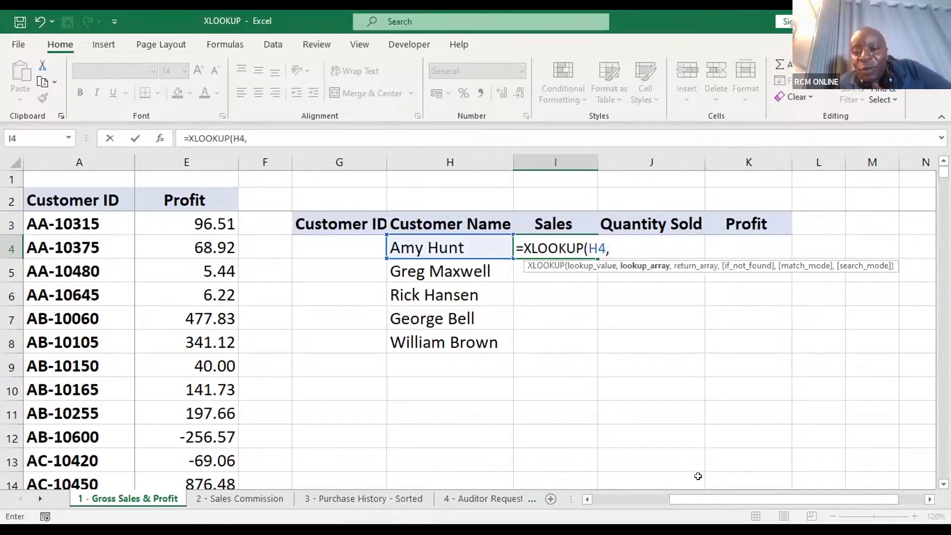
Set the I4 formula's lookup array to the source table's Customer Name range B2:B693.
drag(691, 495, 607, 503)
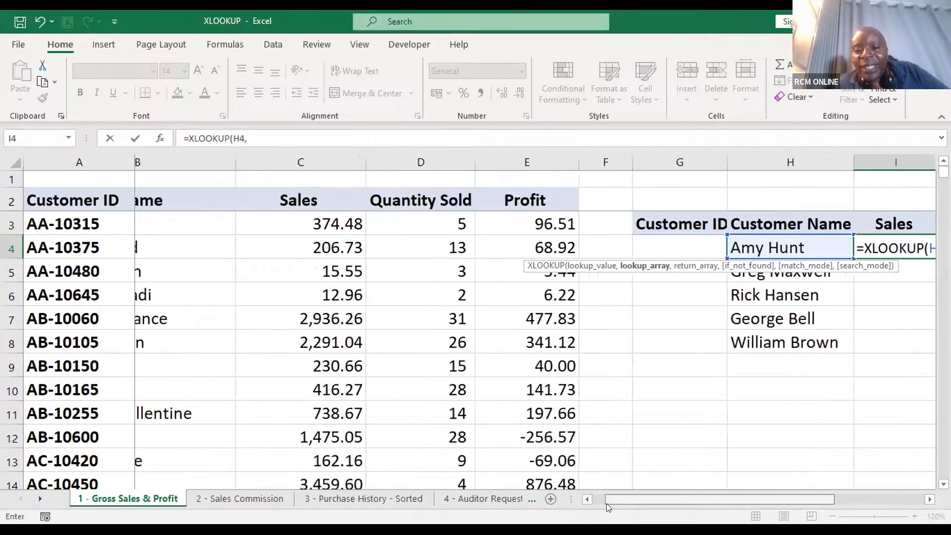
click(276, 196)
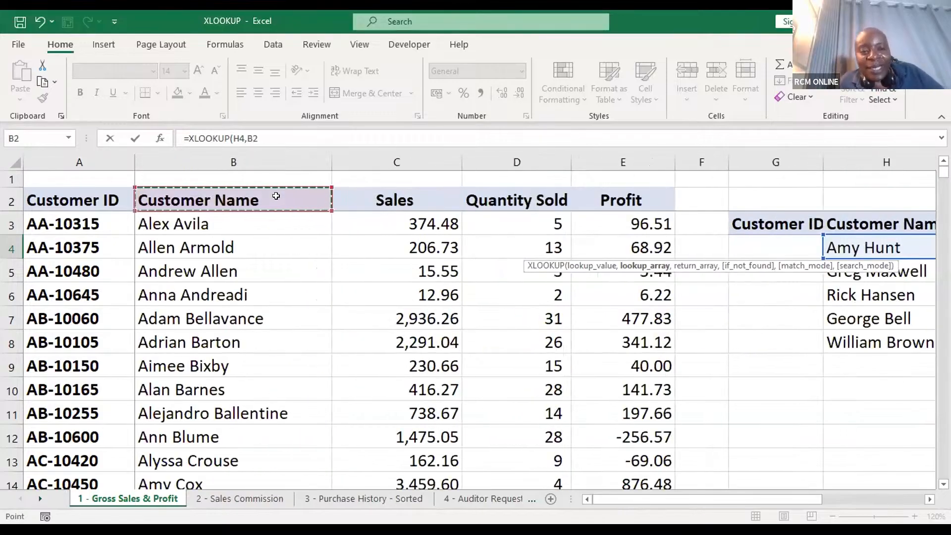
key(ctrl+shift+Down)
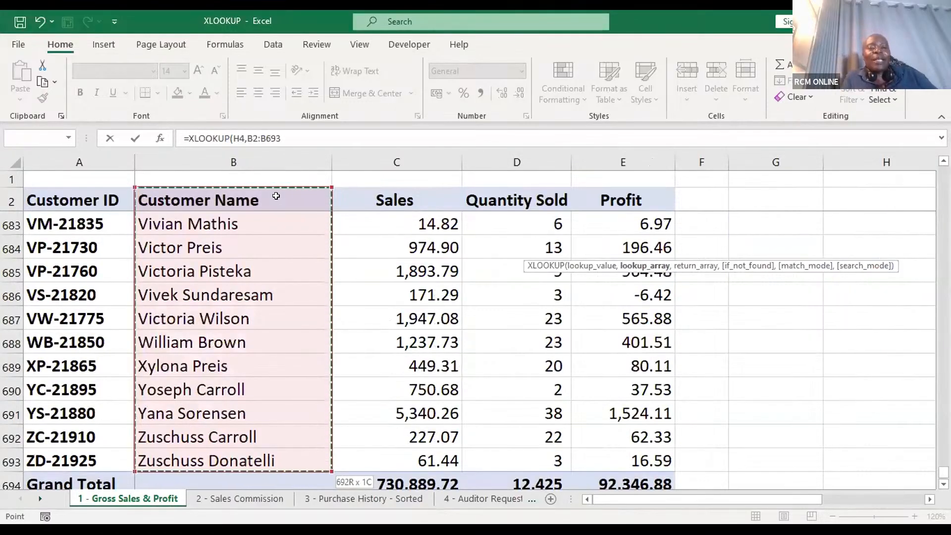
text(,)
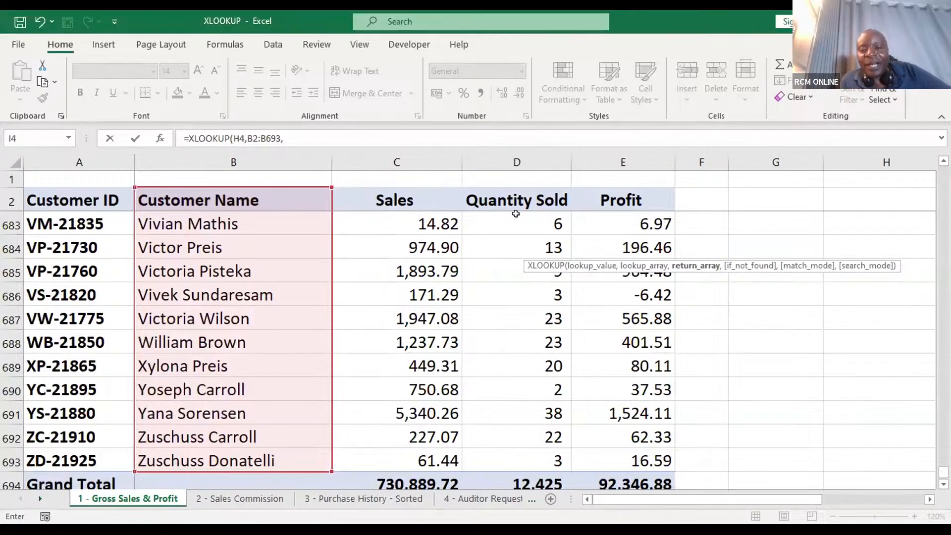
Set the return array to the Sales, Quantity Sold and Profit range C2:E693, excluding Grand Total, and enter the I4 formula.
click(411, 196)
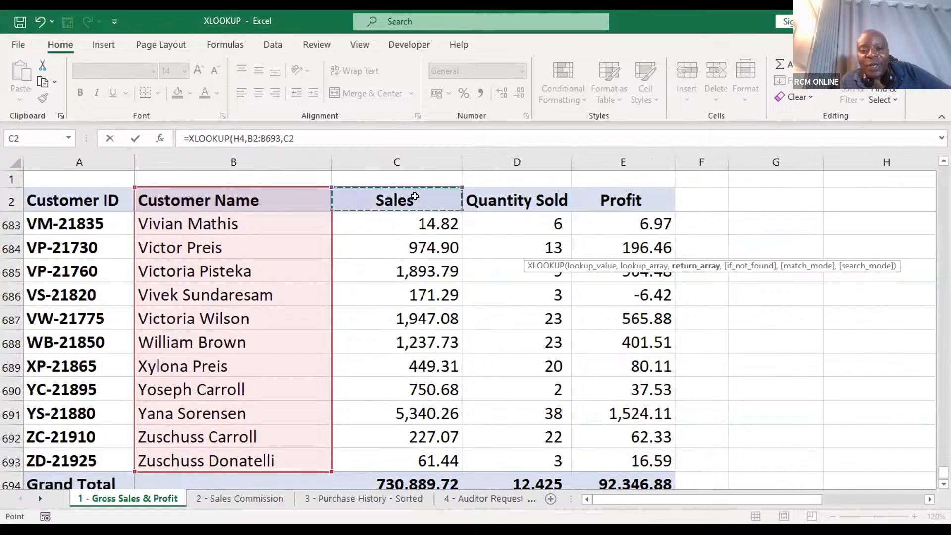
key(shift+Right)
key(shift+Right)
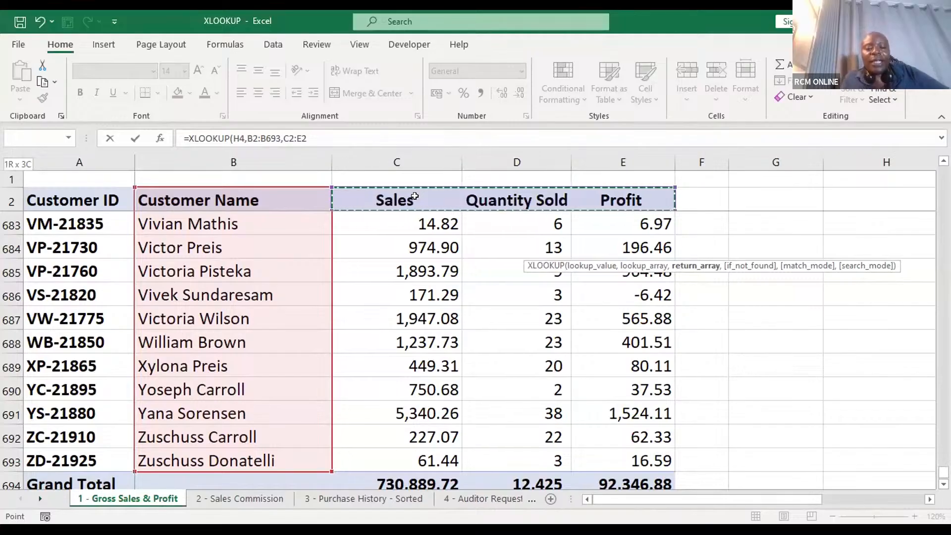
key(ctrl+shift+Down)
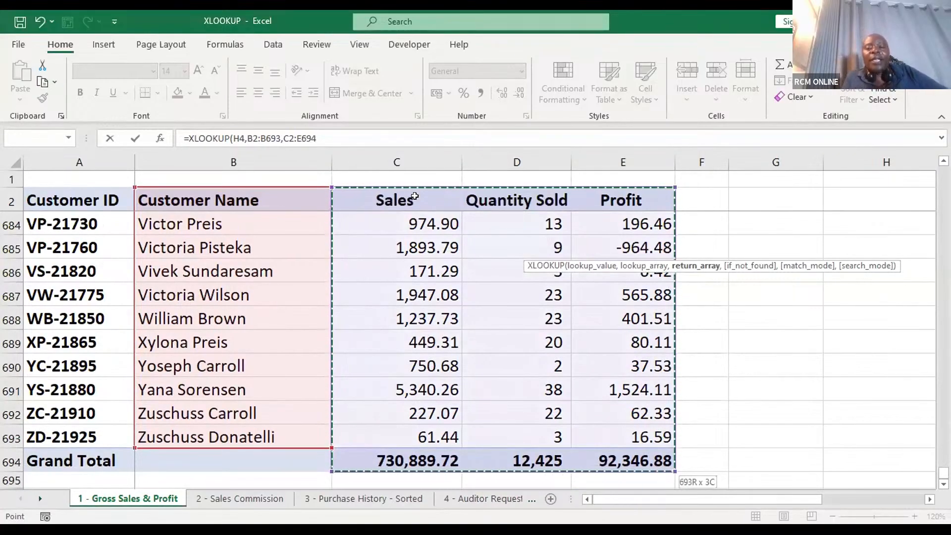
key(shift+Up)
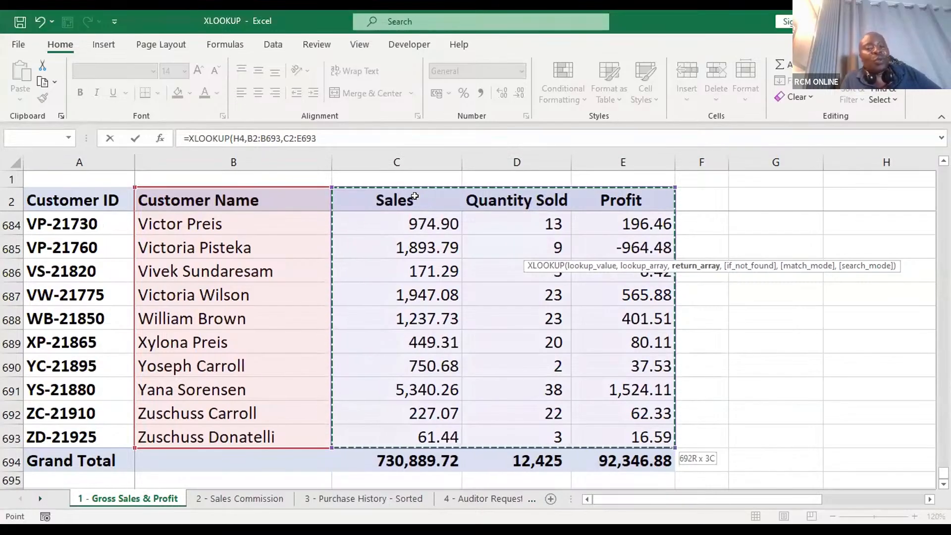
text())
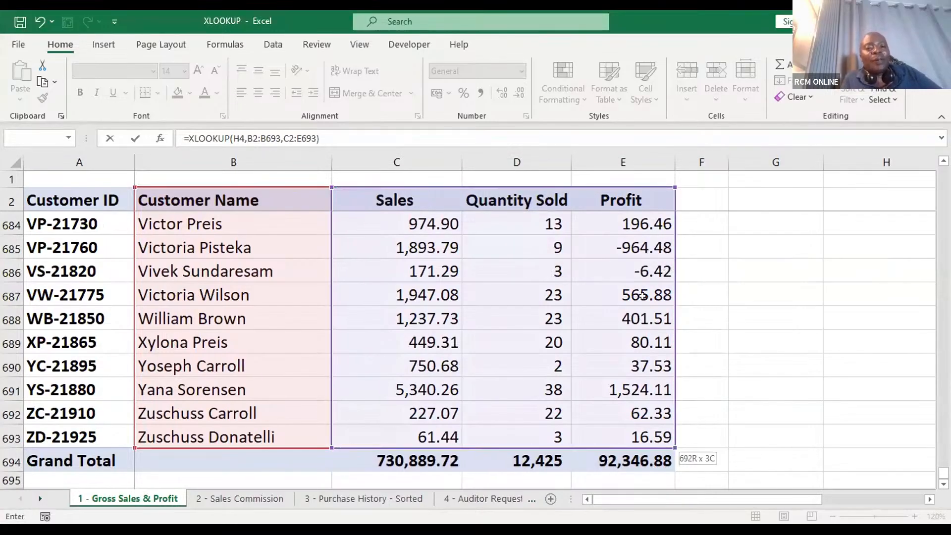
key(Escape)
Fill the Sales, Quantity Sold and Profit lookup formula from I4 down through I8.
drag(725, 495, 786, 502)
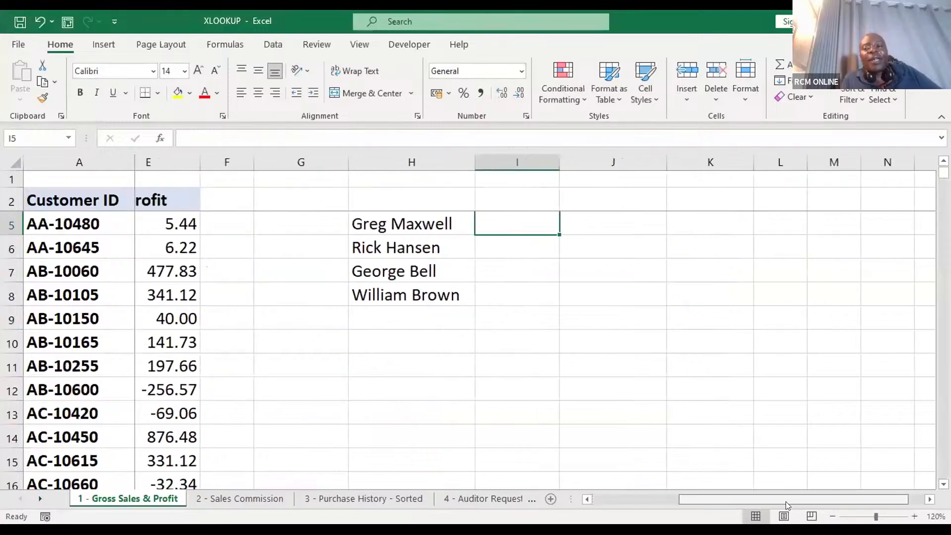
scroll(667, 338, up, 1)
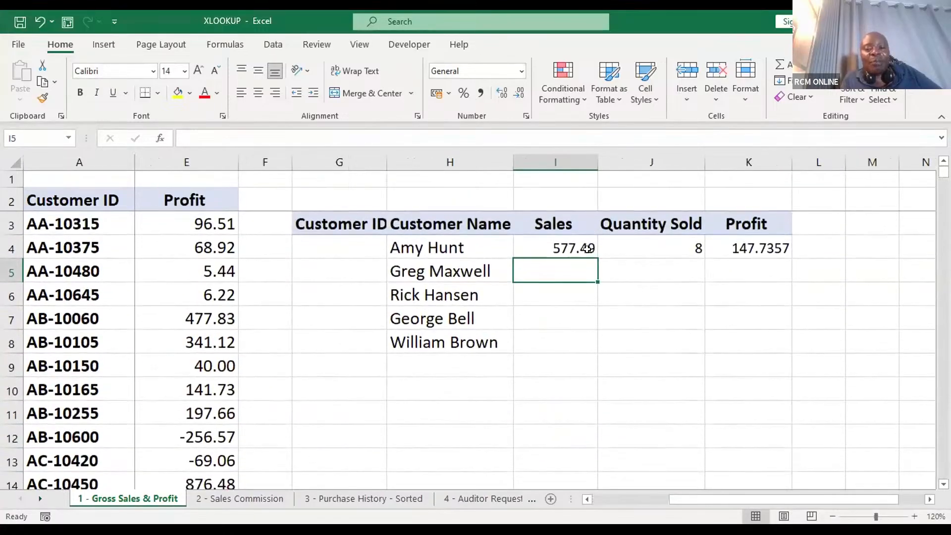
click(590, 250)
drag(594, 253, 589, 342)
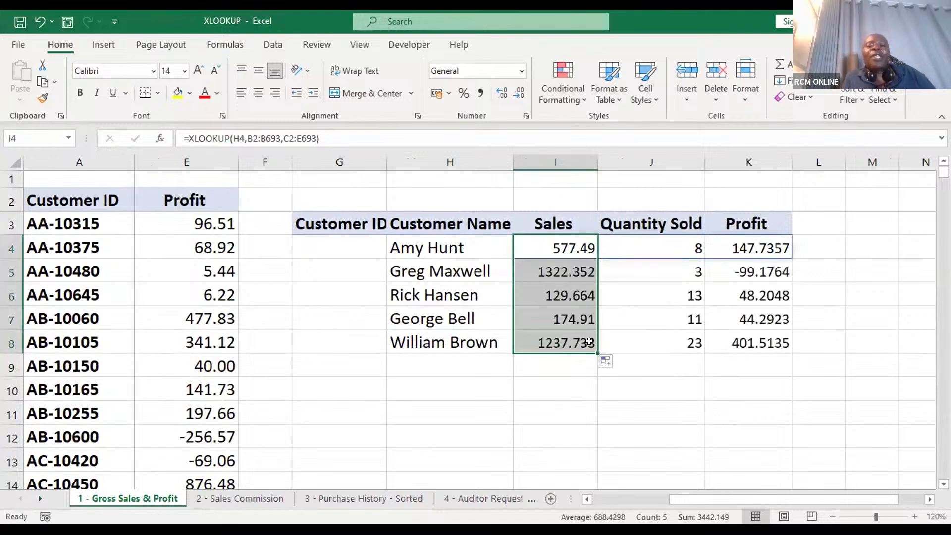
click(565, 358)
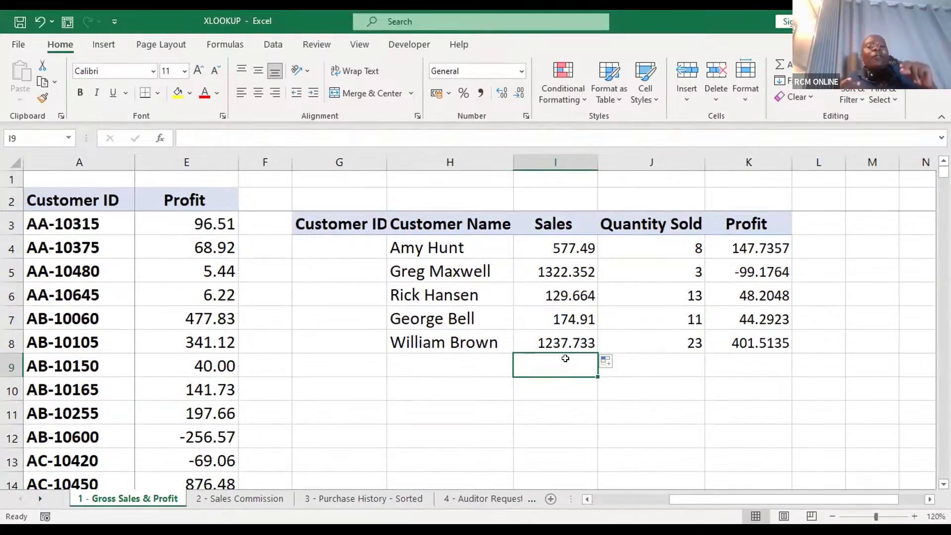
Begin an XLOOKUP formula in Customer ID cell G4 with customer name cell H4 as the lookup value.
click(362, 249)
text(=)
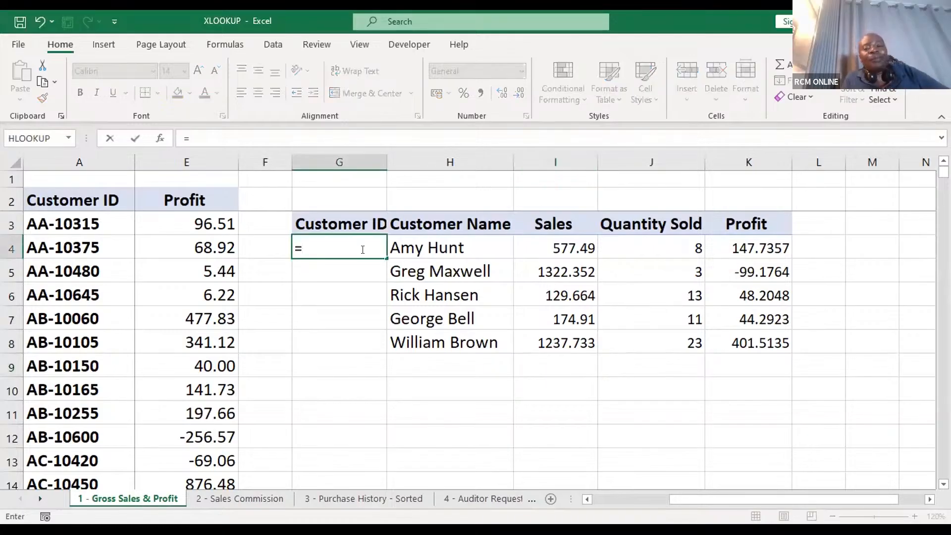
text(xl)
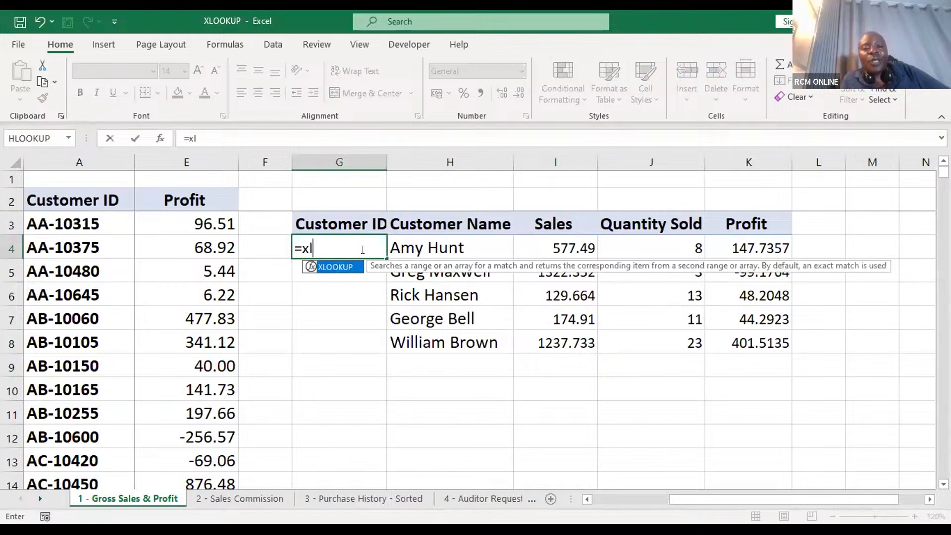
key(Tab)
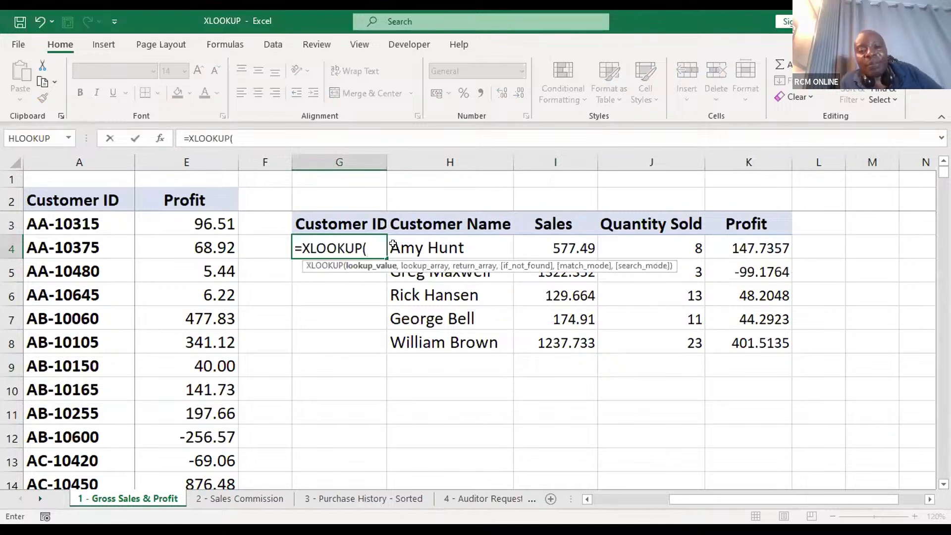
click(394, 245)
text(,)
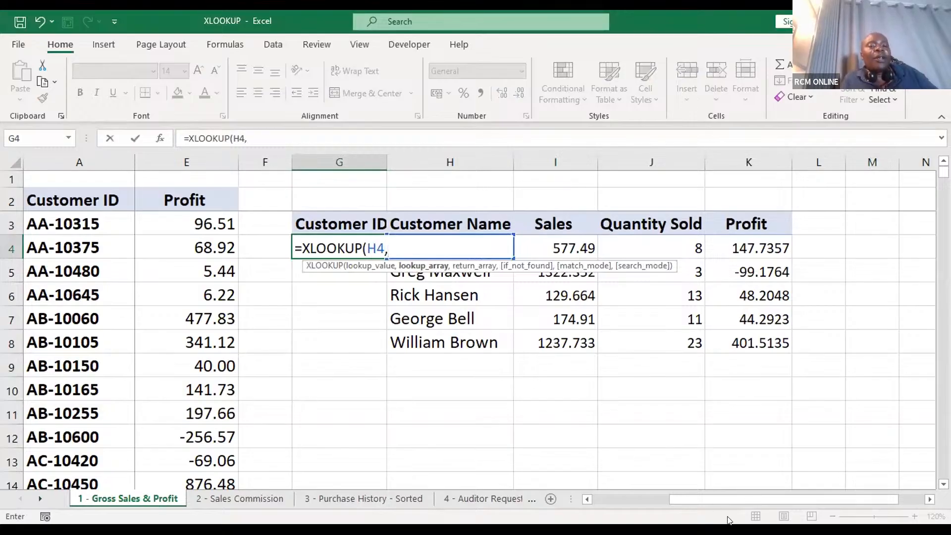
Set the G4 formula's lookup array to the source table's Customer Name range B2:B693.
drag(727, 502, 613, 502)
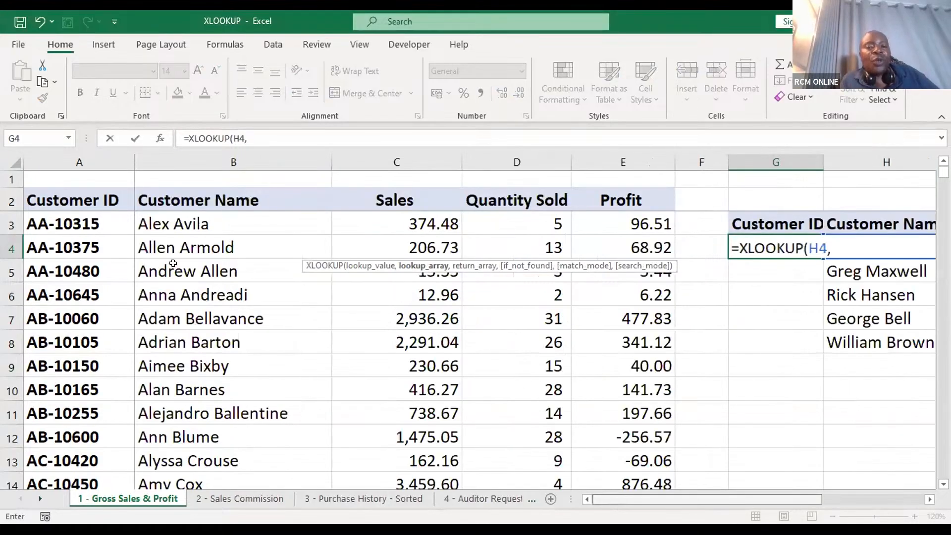
click(109, 199)
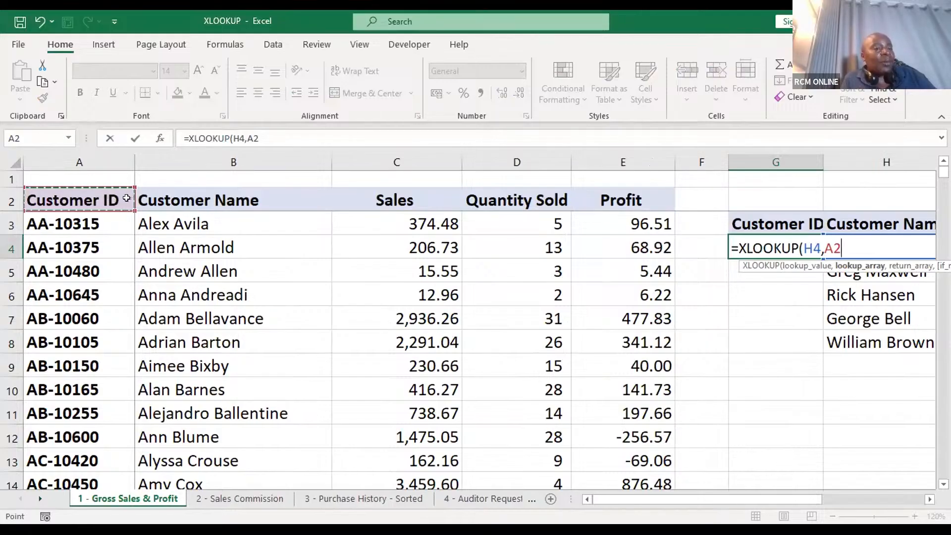
click(153, 198)
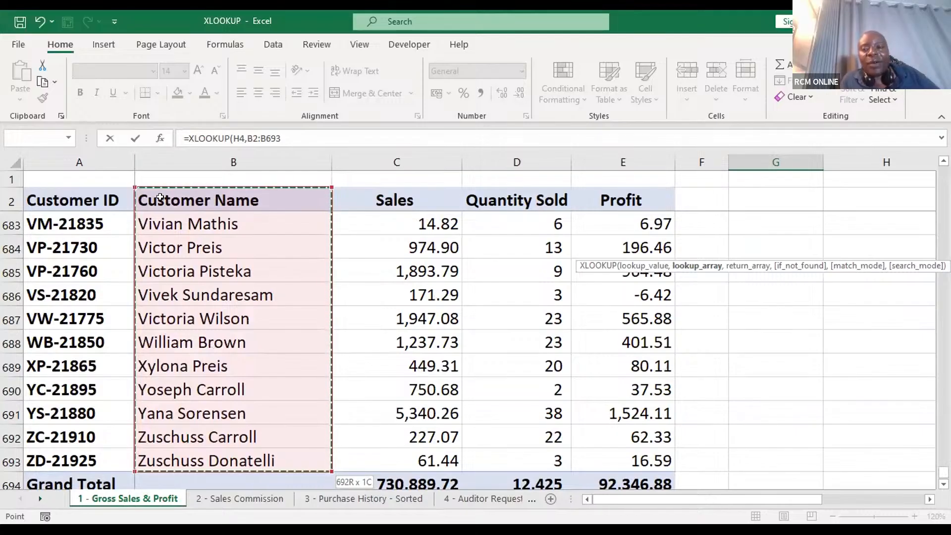
text(,)
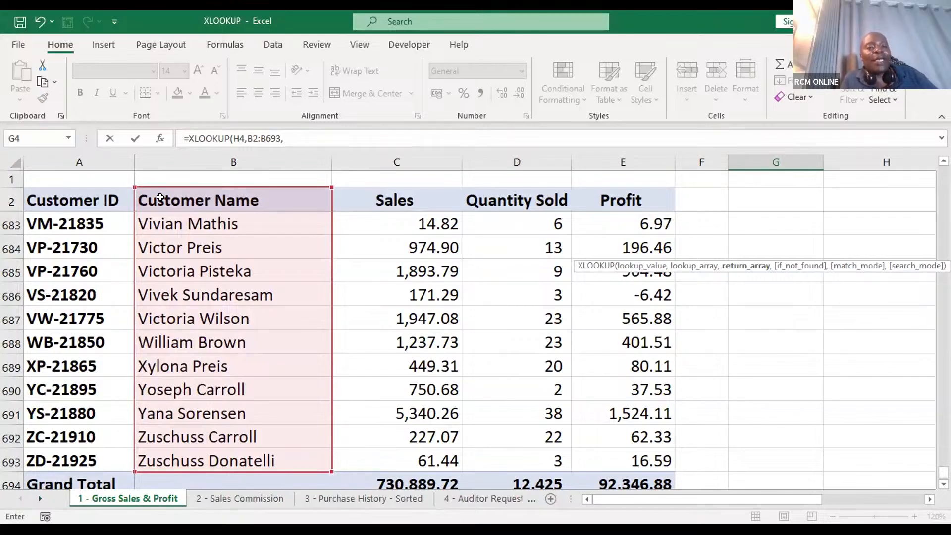
Set the return array to the Customer ID range A2:A693, excluding Grand Total, and enter the G4 formula.
click(83, 195)
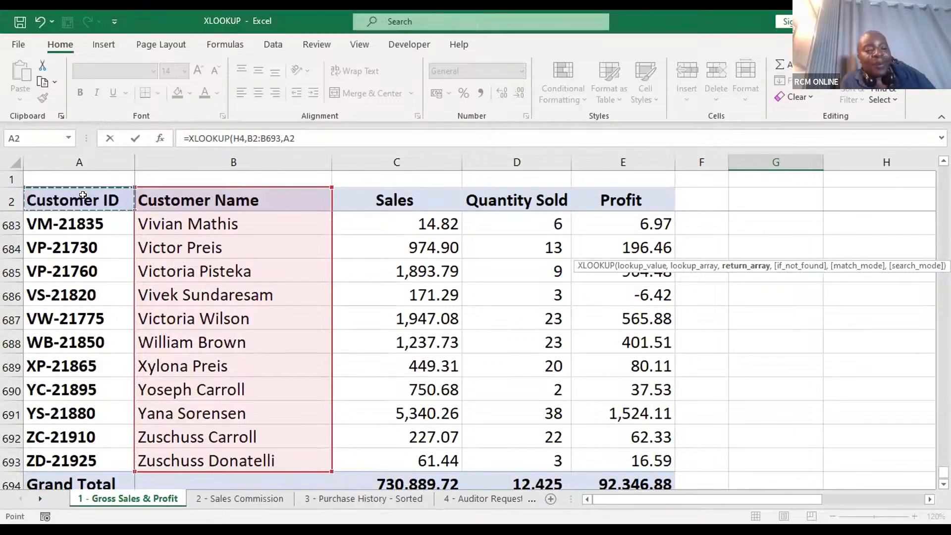
key(ctrl+shift+Down)
key(shift+Up)
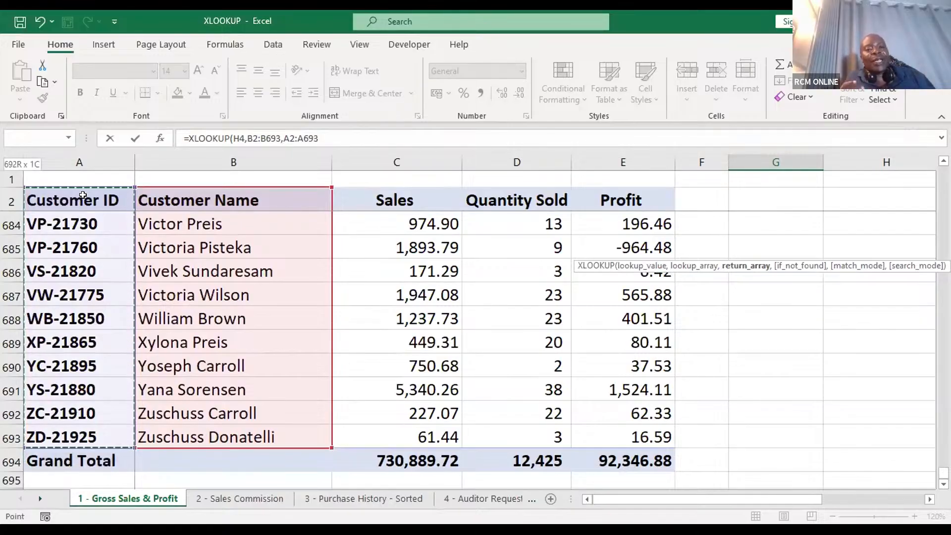
text())
key(Return)
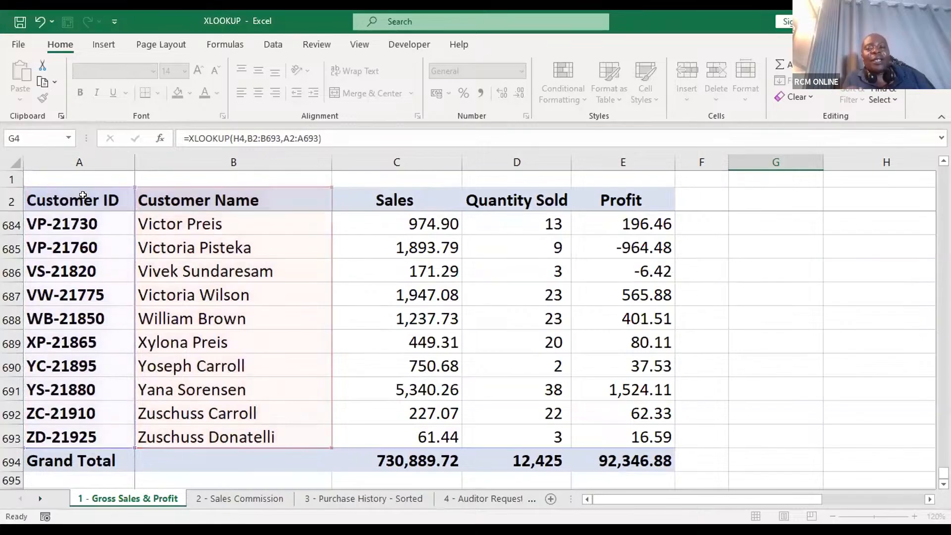
Fill the Customer ID lookup formula from G4 down through G8.
scroll(779, 253, up, 1)
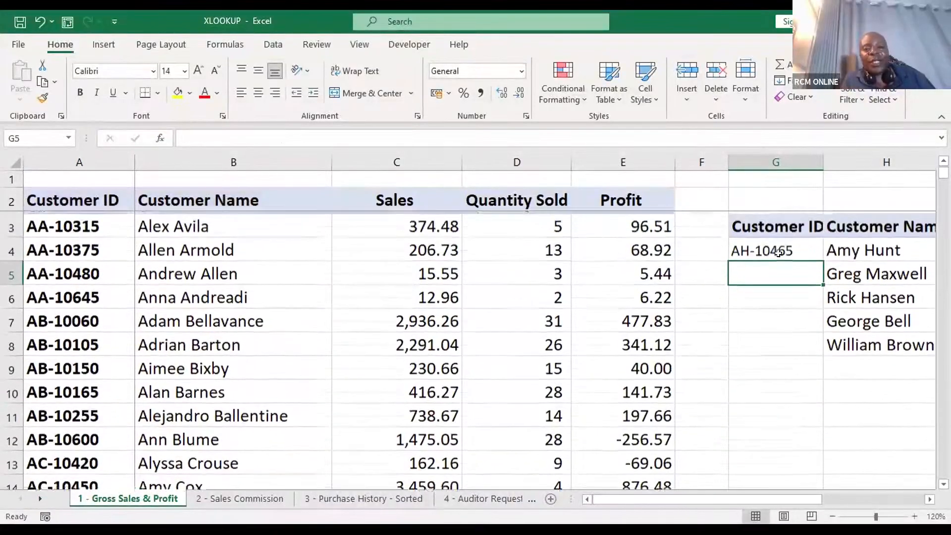
click(813, 250)
drag(819, 259, 811, 343)
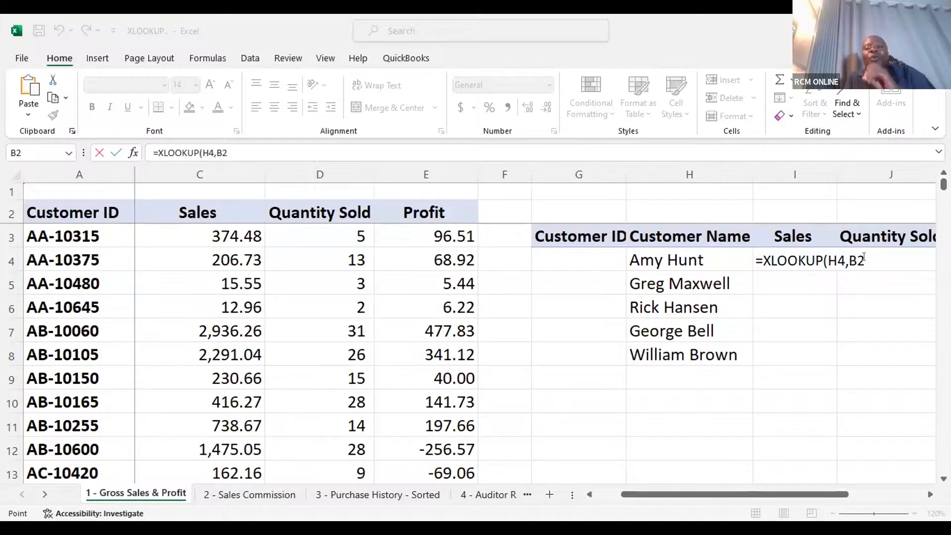
Clear the unfinished XLOOKUP formula from Sales cell I4 and start a new formula in that cell.
click(753, 266)
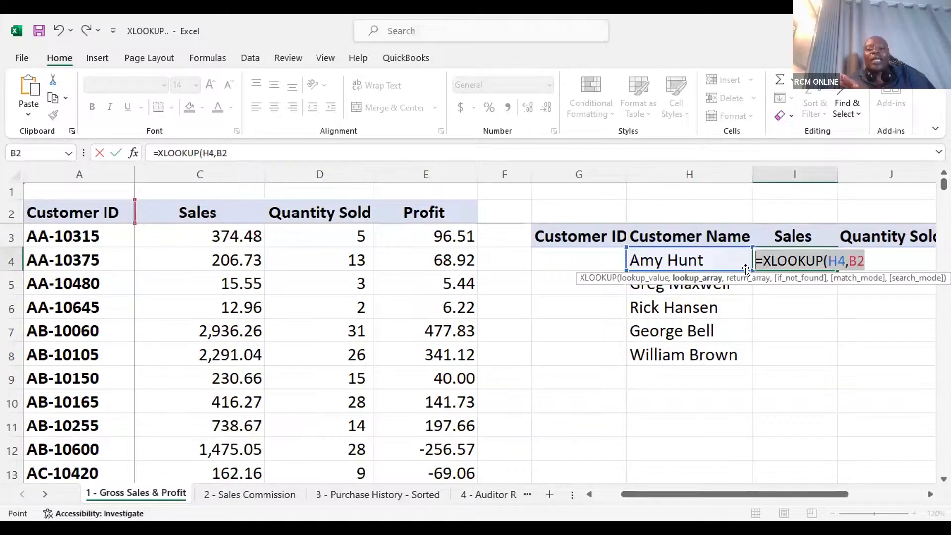
key(BackSpace)
key(BackSpace)
key(BackSpace)
key(BackSpace)
key(BackSpace)
key(BackSpace)
key(BackSpace)
key(BackSpace)
key(BackSpace)
key(BackSpace)
key(BackSpace)
key(BackSpace)
key(BackSpace)
key(BackSpace)
click(756, 345)
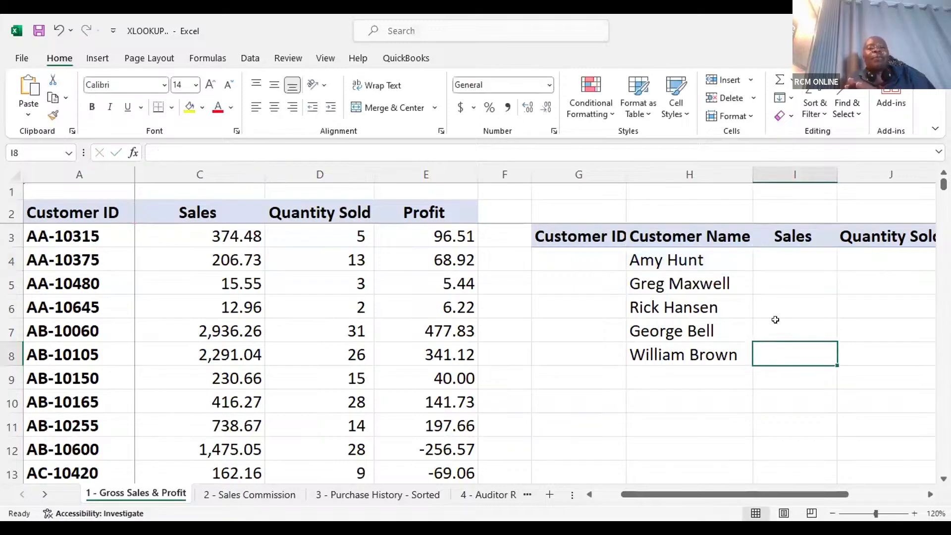
click(765, 254)
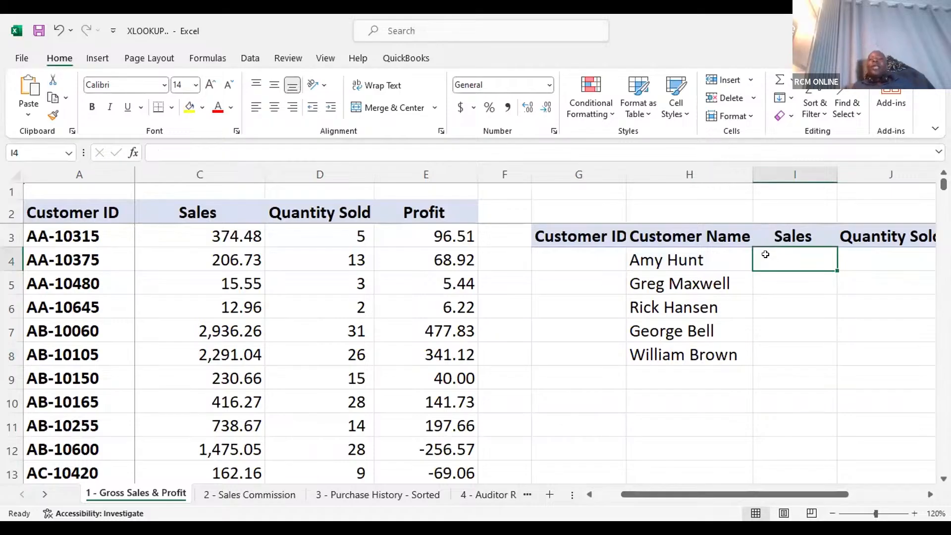
text(=)
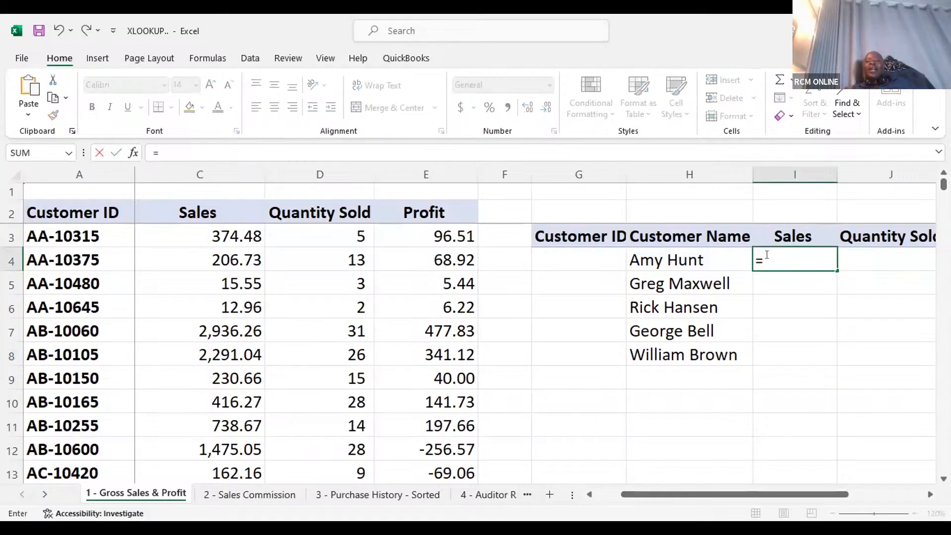
text(LOO)
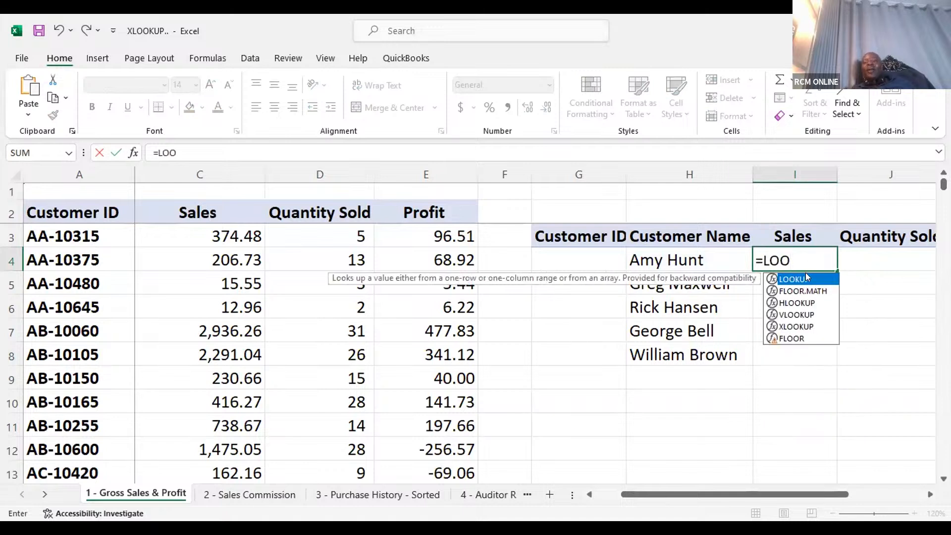
double_click(805, 277)
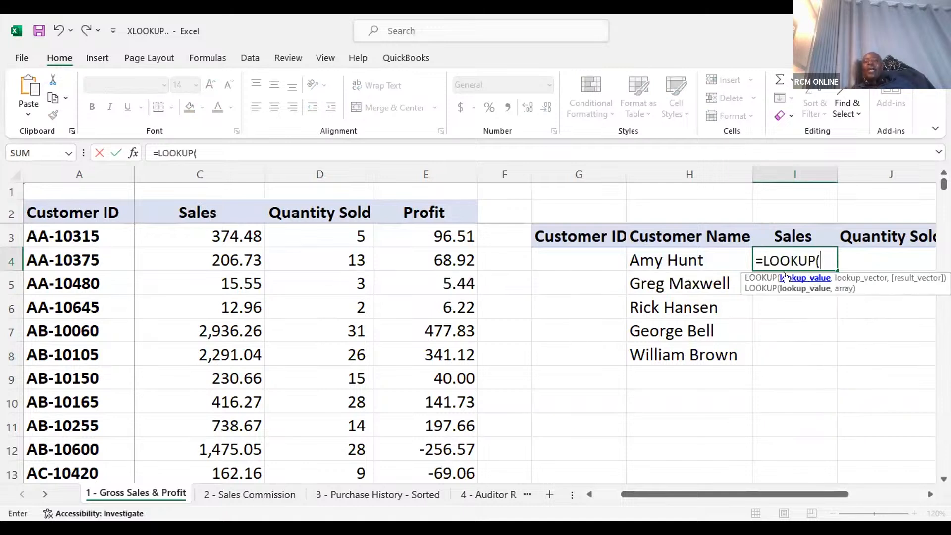
click(677, 258)
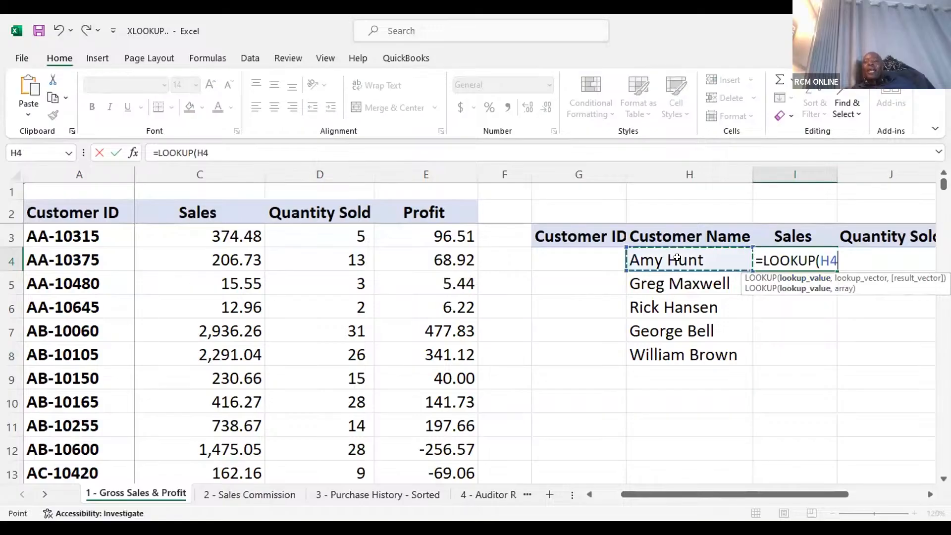
text(,)
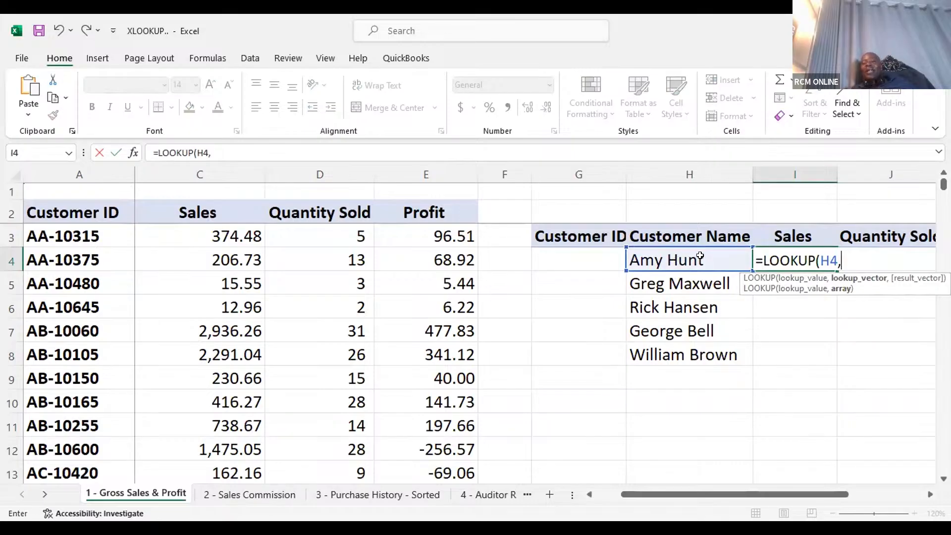
key(BackSpace)
key(BackSpace)
key(BackSpace)
key(BackSpace)
key(BackSpace)
key(BackSpace)
key(BackSpace)
key(BackSpace)
key(BackSpace)
key(BackSpace)
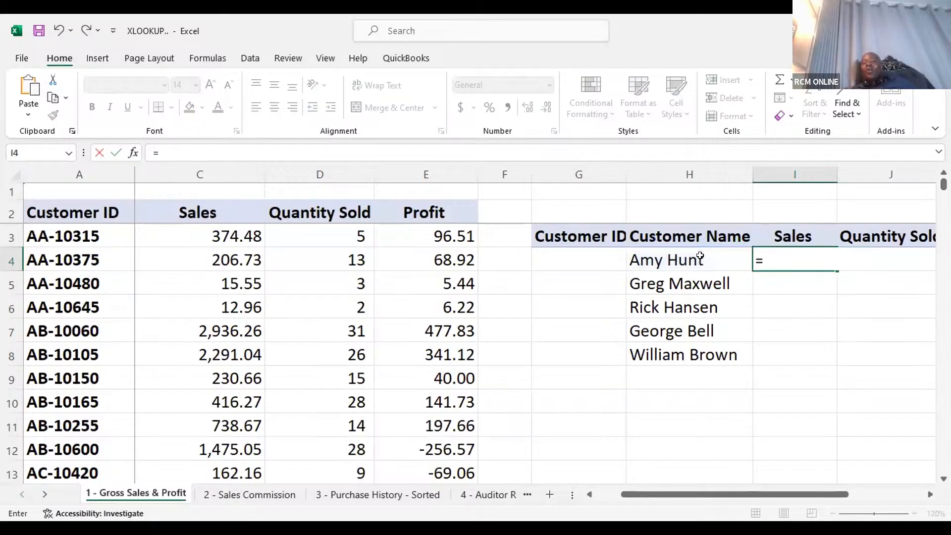
Use XLOOKUP as the function in the I4 formula, with customer name cell H4 as the lookup value.
text(X)
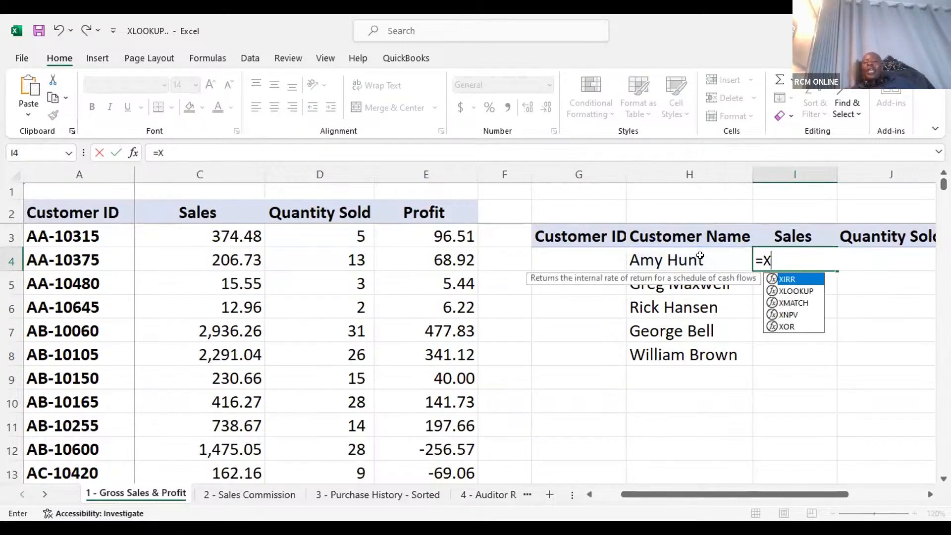
text(L)
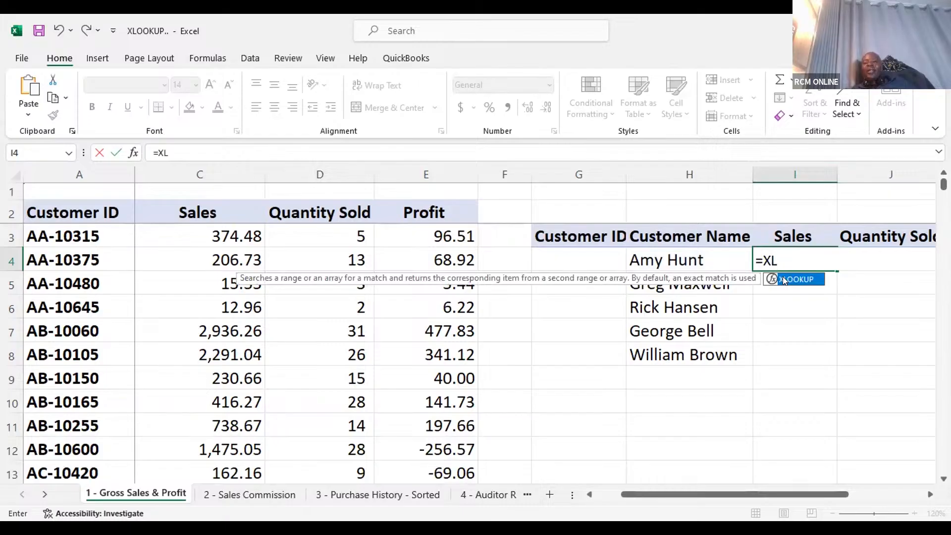
key(Tab)
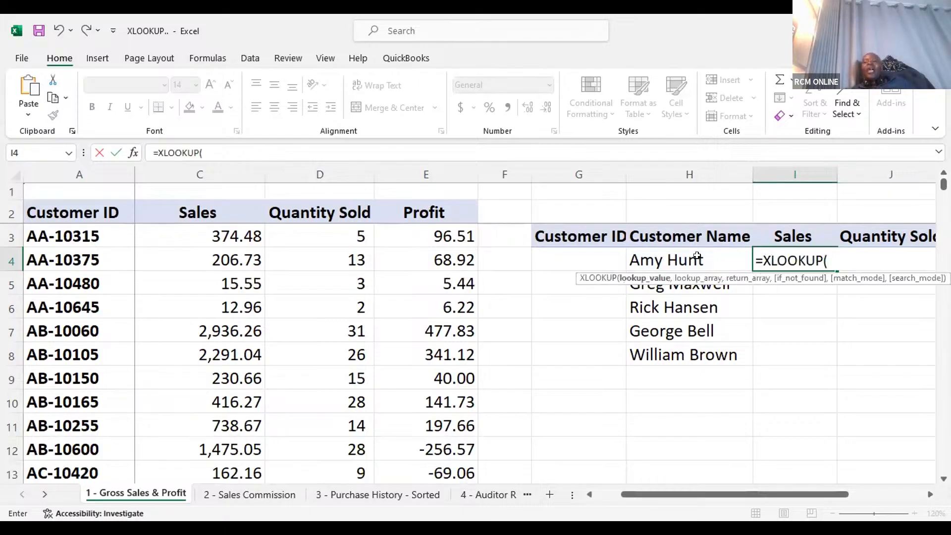
click(697, 256)
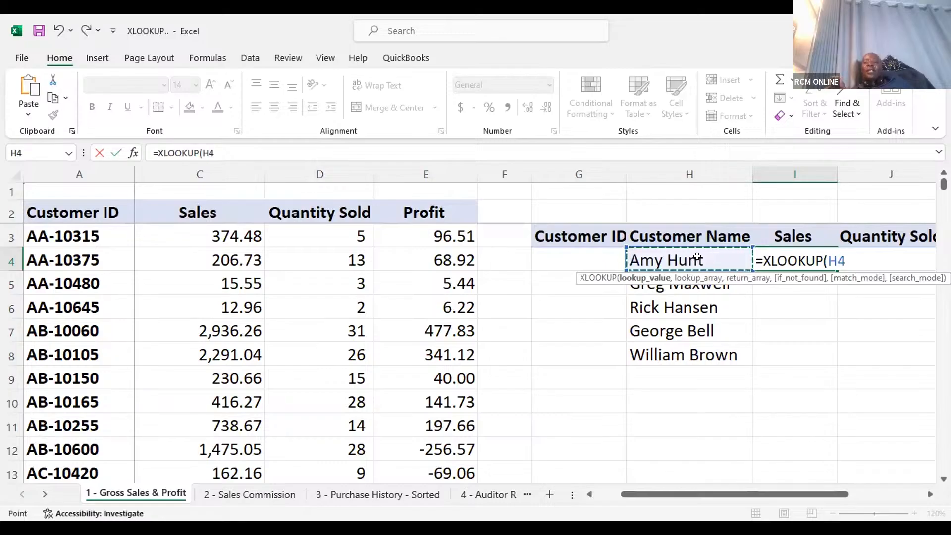
text(,)
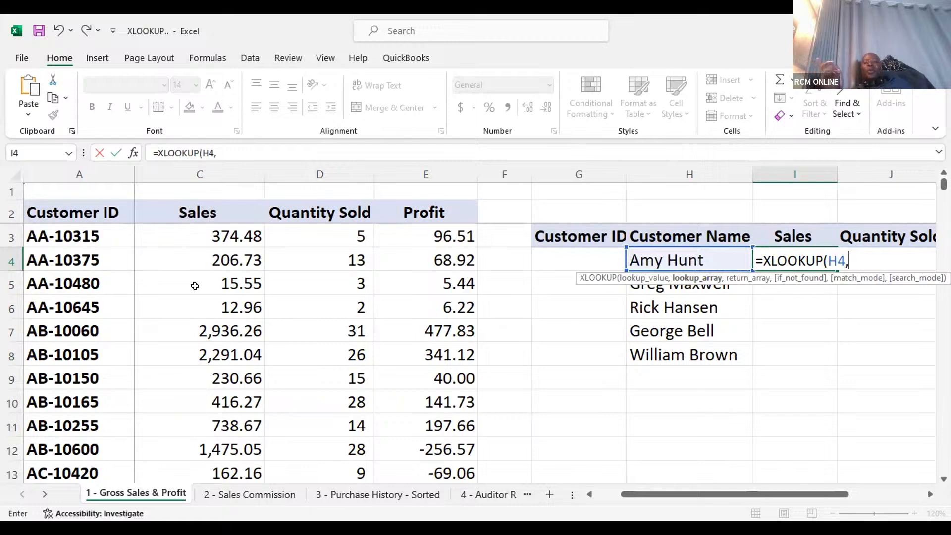
Set the I4 formula's lookup array to the source table's Customer Name range B2:B693.
click(588, 494)
click(589, 494)
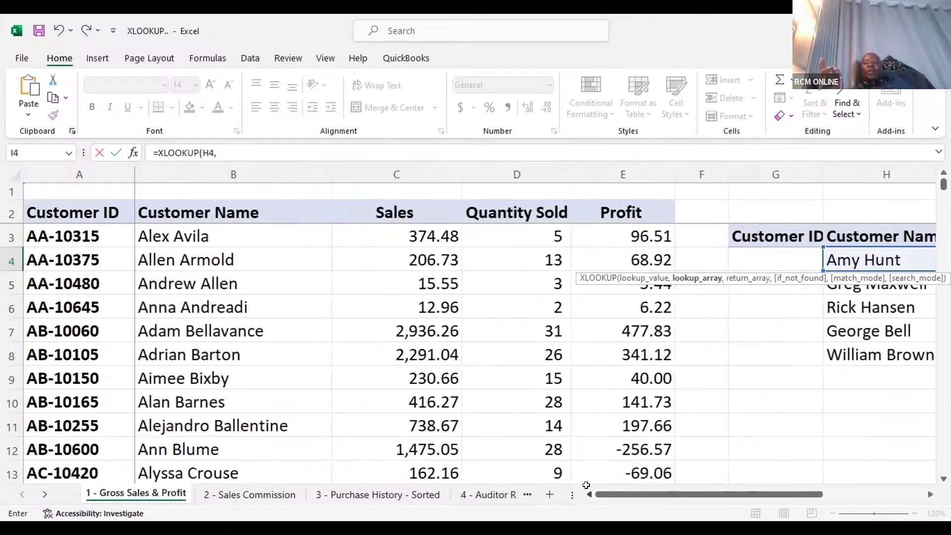
click(197, 212)
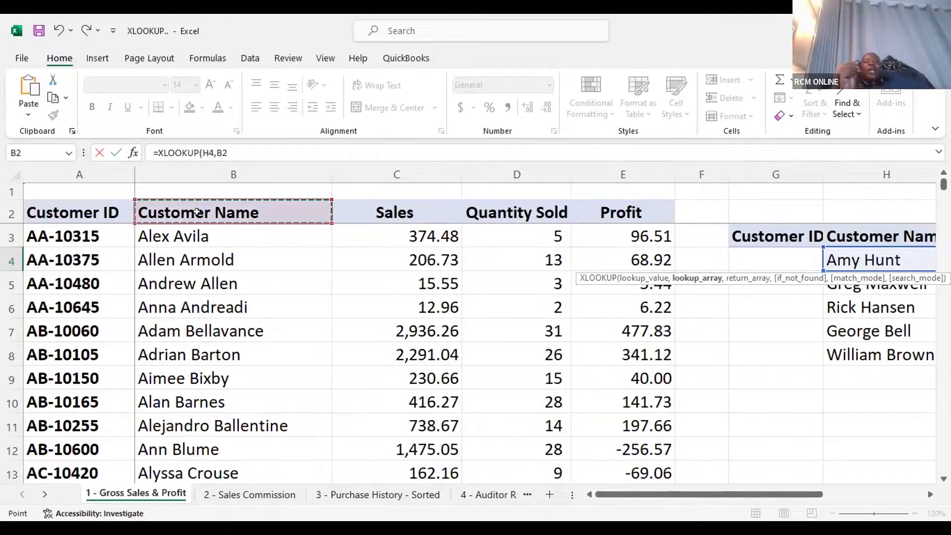
key(ctrl+shift+Down)
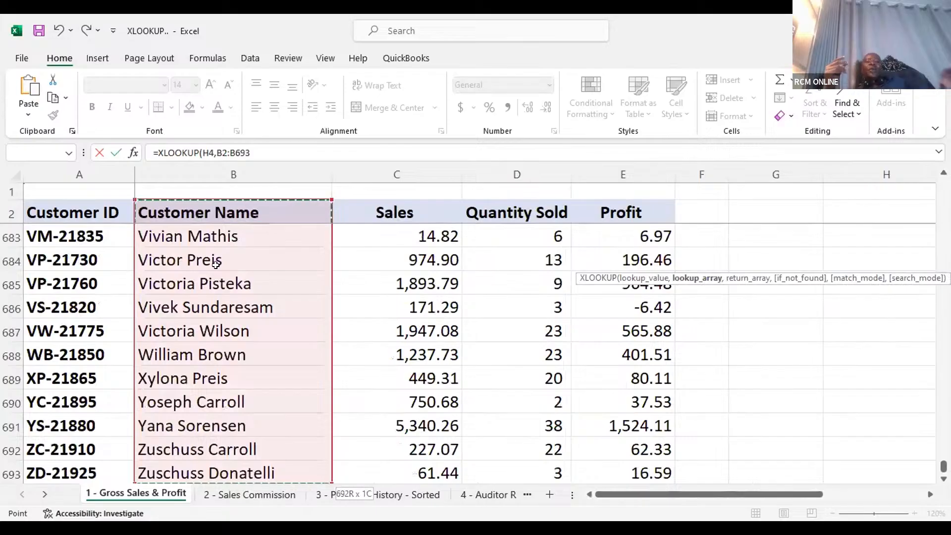
scroll(212, 269, down, 3)
scroll(212, 268, up, 2)
scroll(212, 268, up, 2)
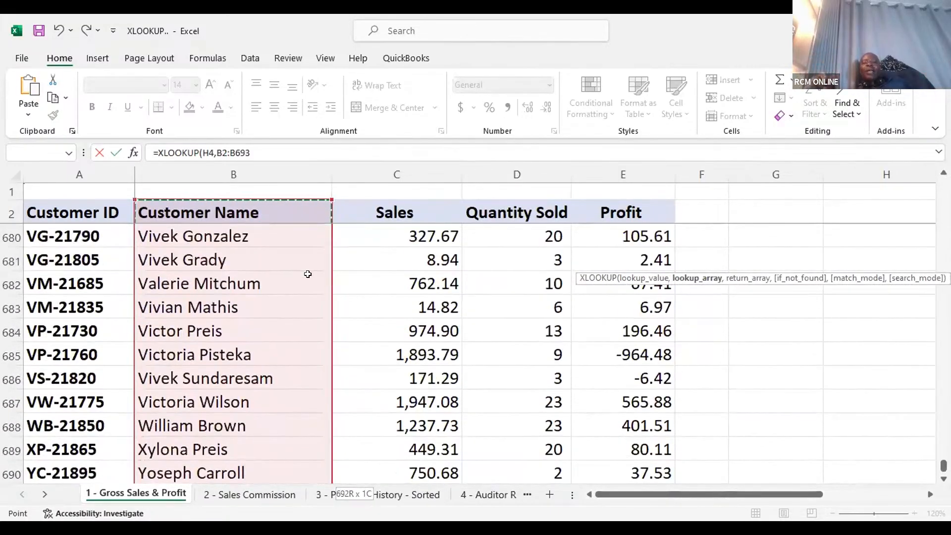
text(,)
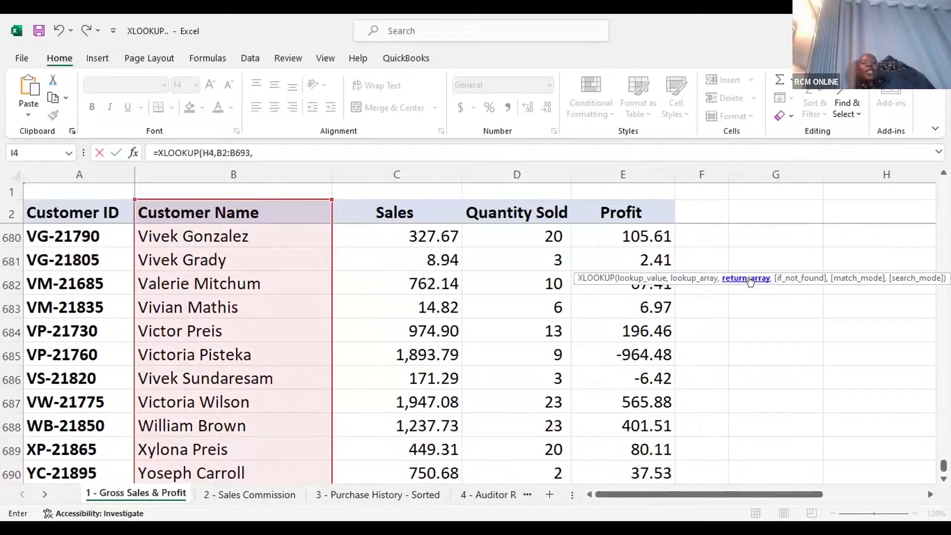
Set the I4 formula's return array to the Sales, Quantity Sold and Profit range C2:E693, excluding the Grand Total row, and complete the formula.
click(398, 208)
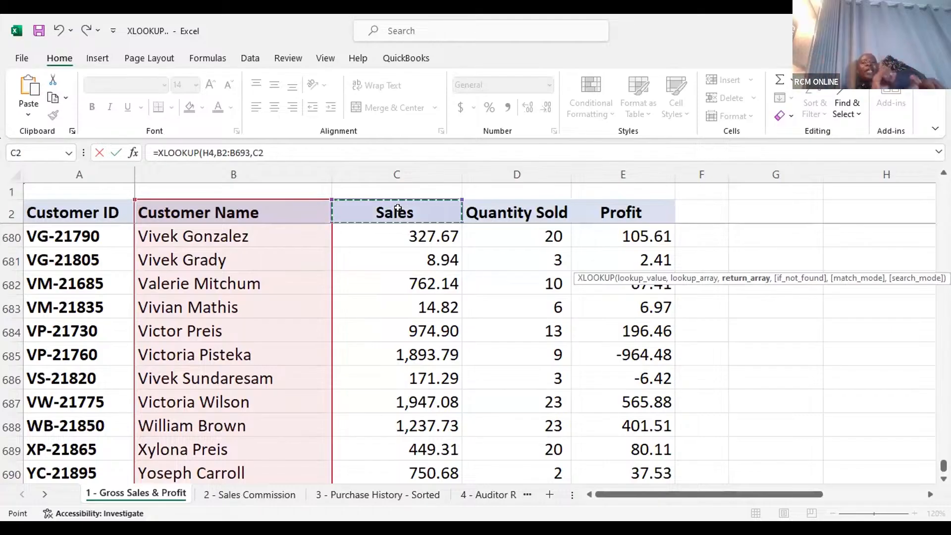
key(shift+Right)
key(shift+Right)
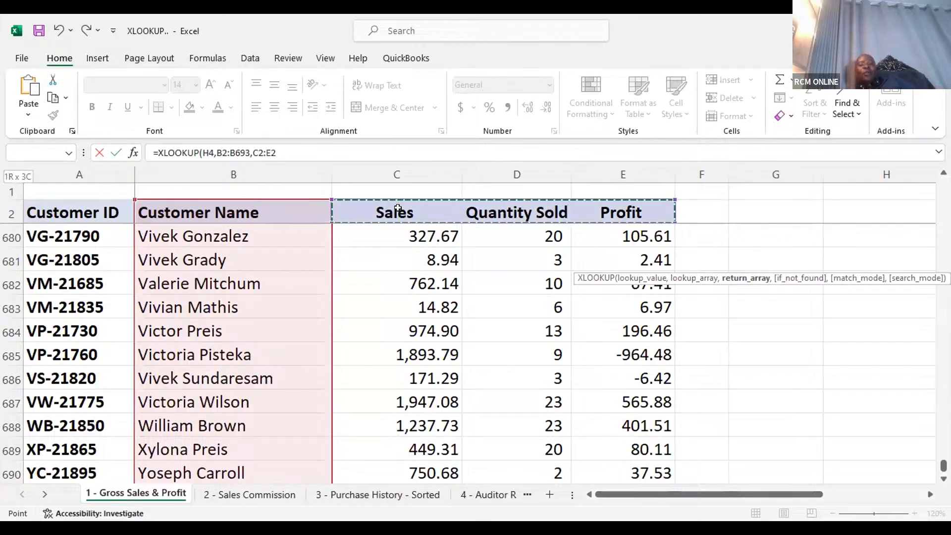
key(ctrl+shift+Down)
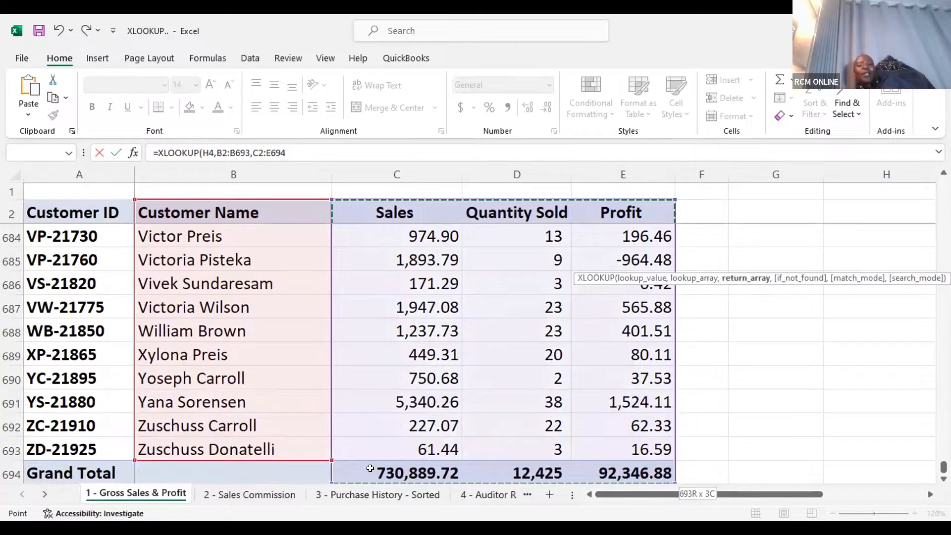
key(shift+Left)
key(shift+Left)
key(shift+Up)
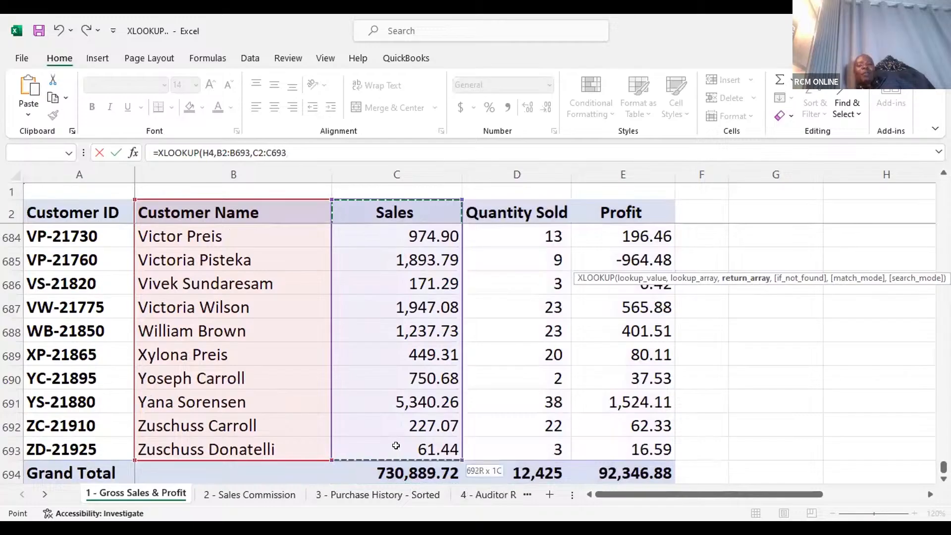
key(shift+Right)
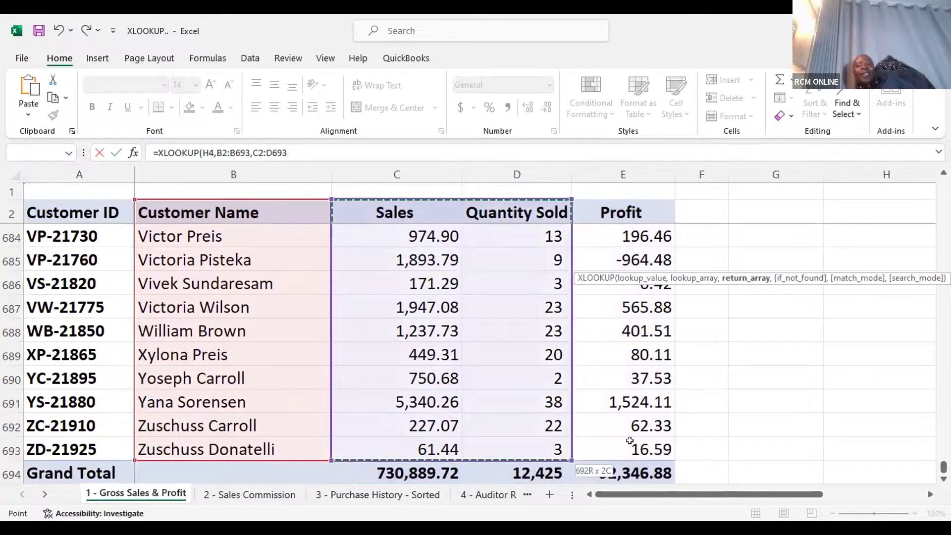
key(shift+Right)
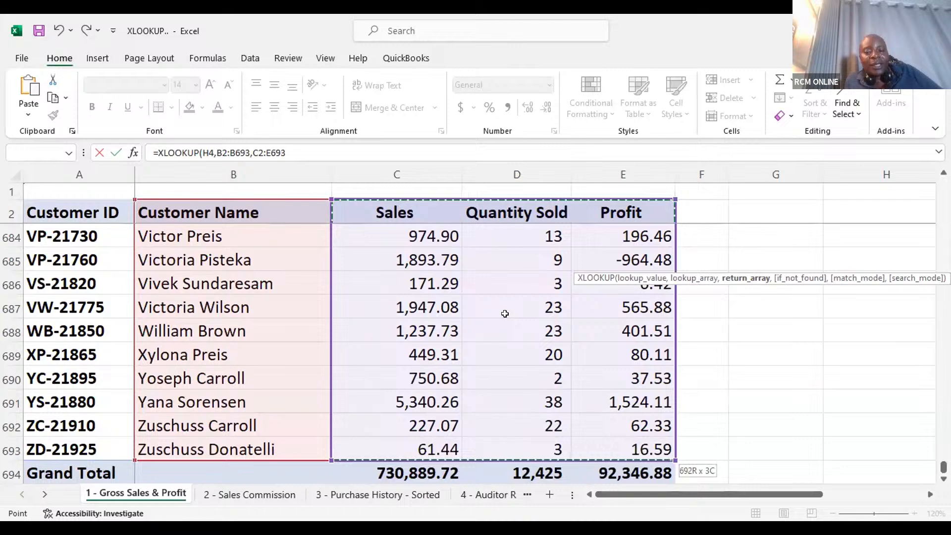
text())
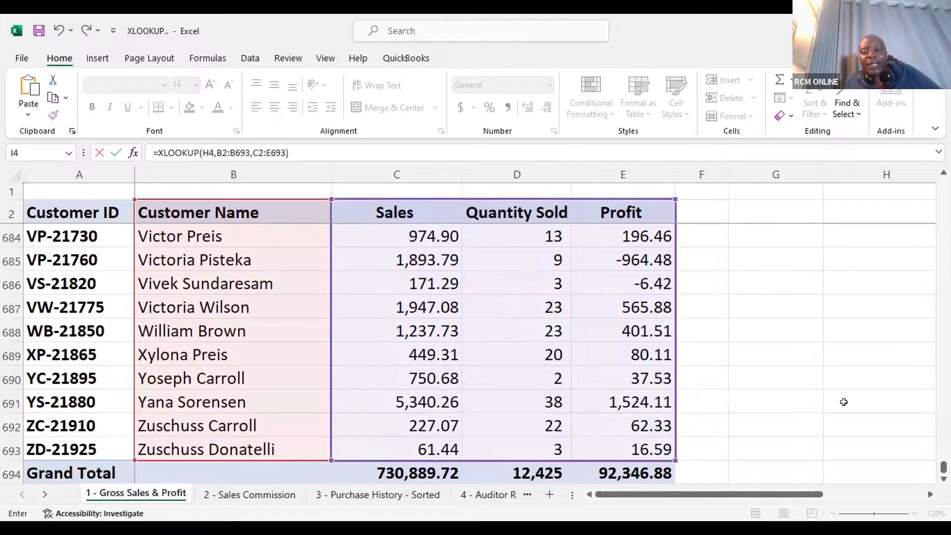
key(Return)
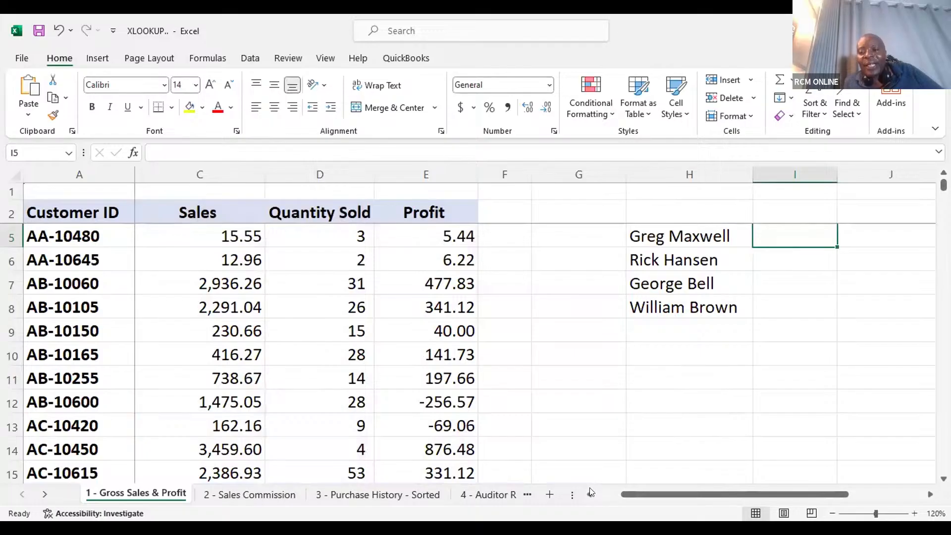
Fill the XLOOKUP formula from Sales cell I4 down through I8 for the remaining customers.
scroll(589, 492, up, 1)
scroll(588, 492, down, 3)
scroll(589, 492, up, 1)
scroll(591, 492, down, 2)
scroll(592, 492, up, 1)
scroll(590, 492, up, 3)
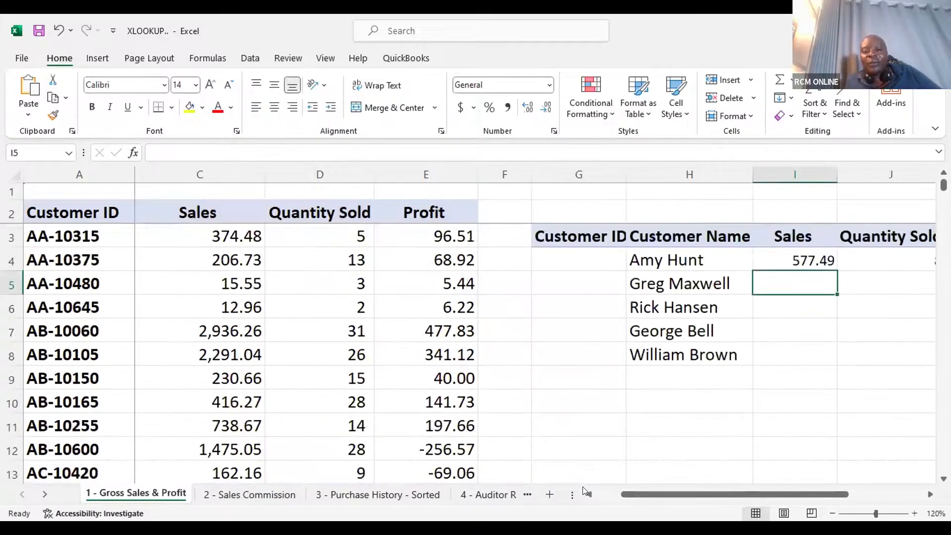
scroll(822, 478, down, 3)
scroll(874, 492, up, 3)
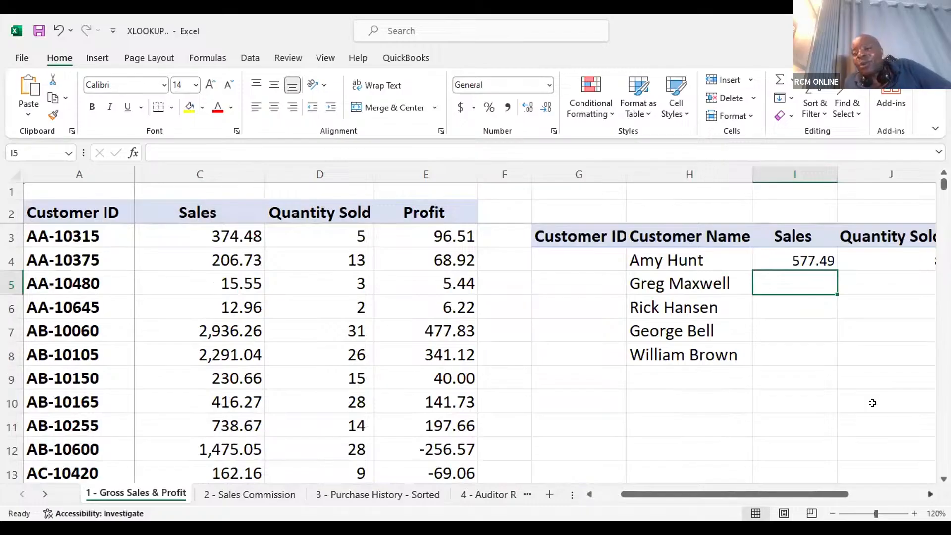
scroll(873, 403, right, 2)
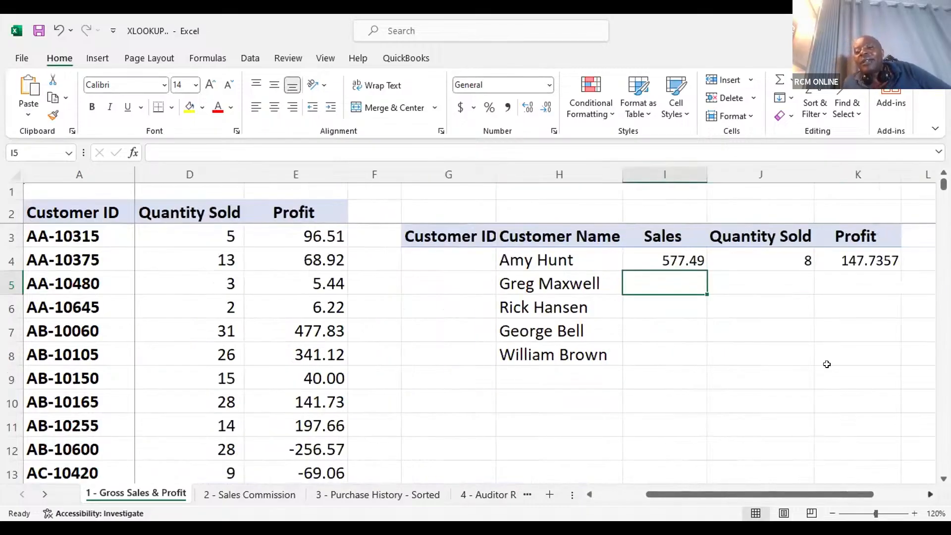
click(690, 270)
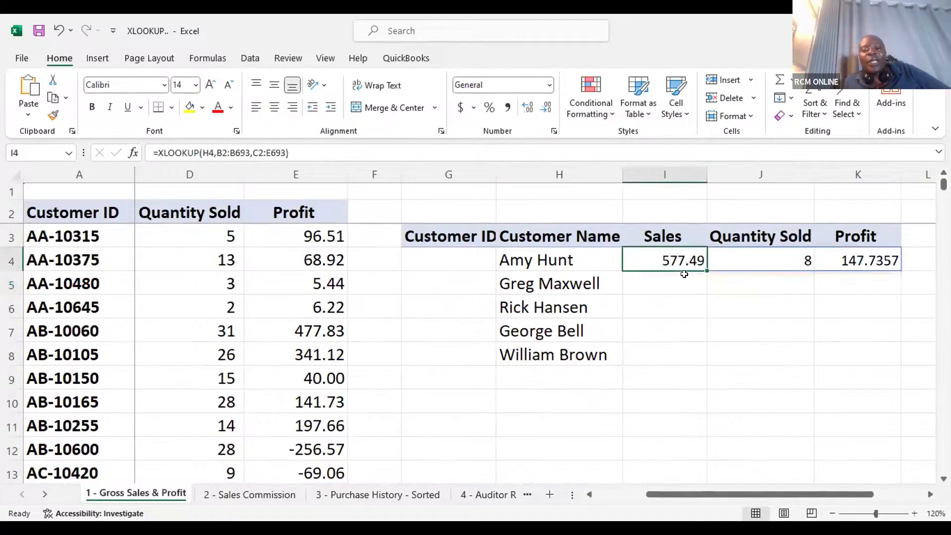
drag(679, 273, 679, 365)
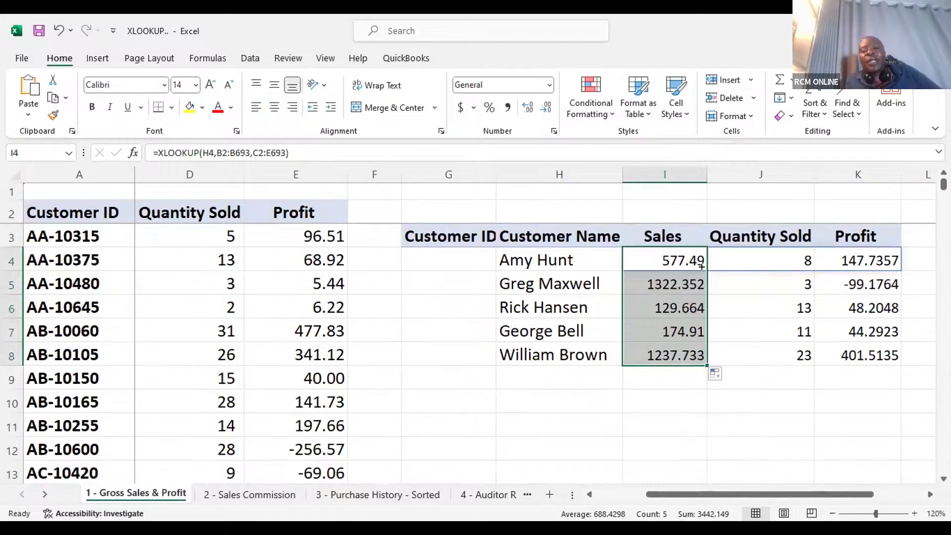
key(Left)
key(Down)
key(Down)
key(Down)
key(Down)
key(Down)
key(Down)
key(Down)
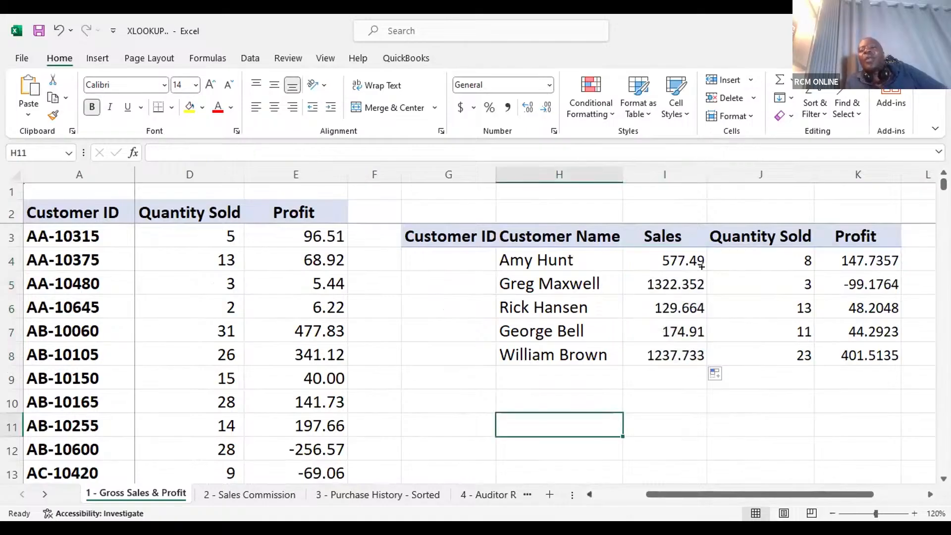
scroll(702, 267, left, 1)
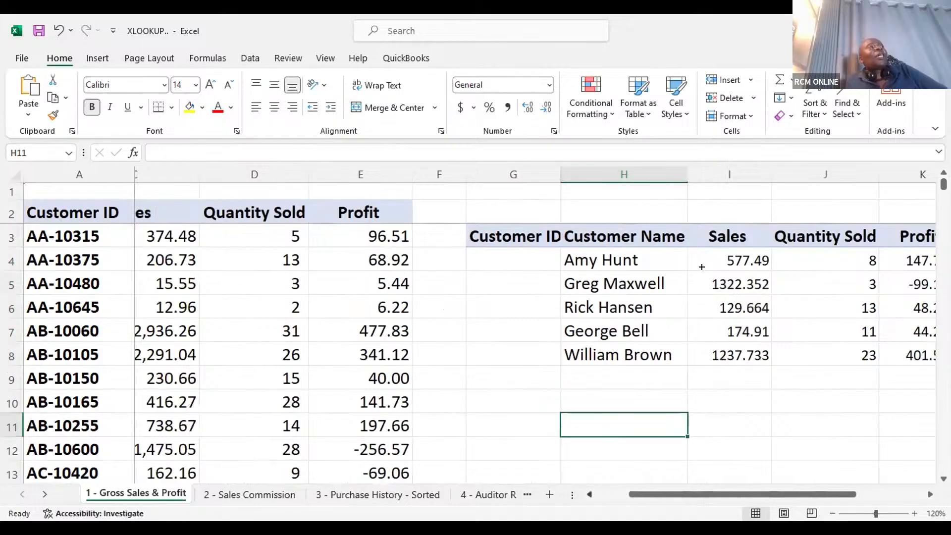
scroll(702, 267, left, 1)
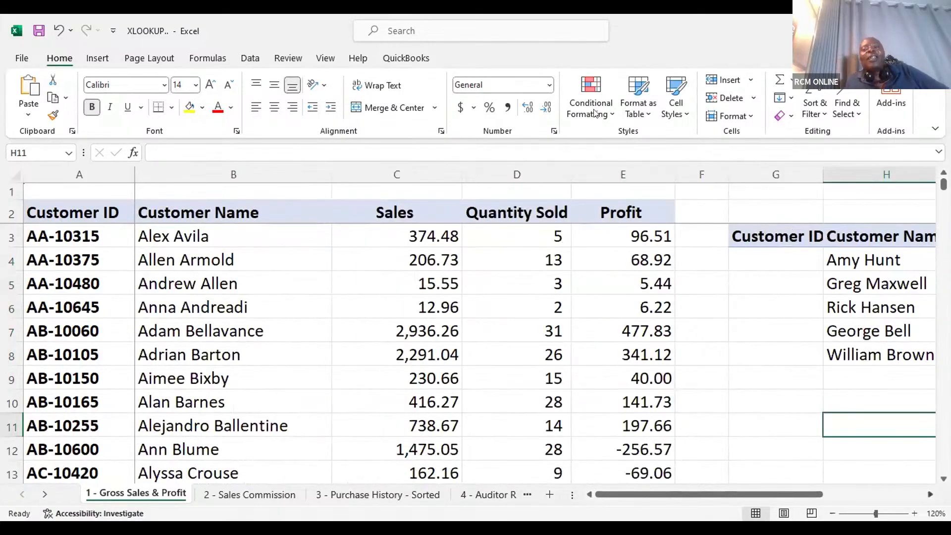
scroll(642, 168, right, 1)
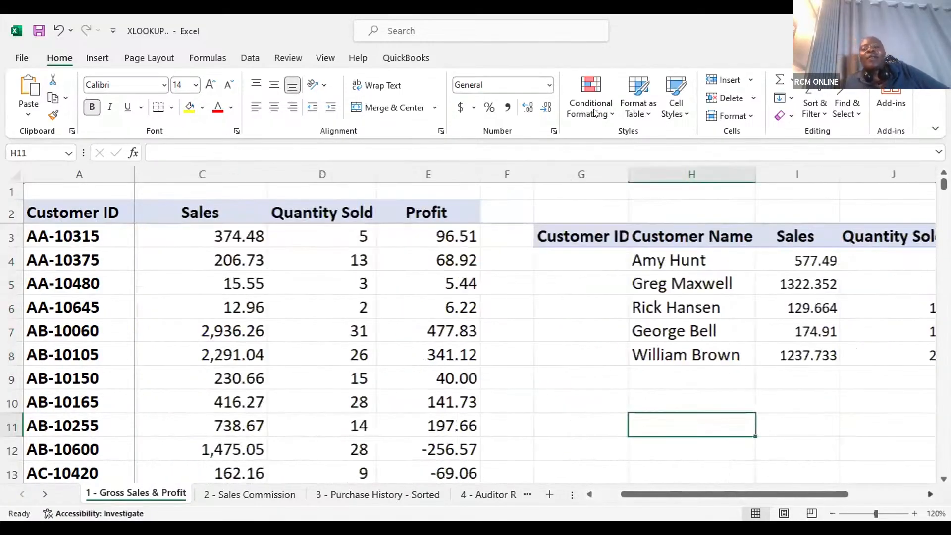